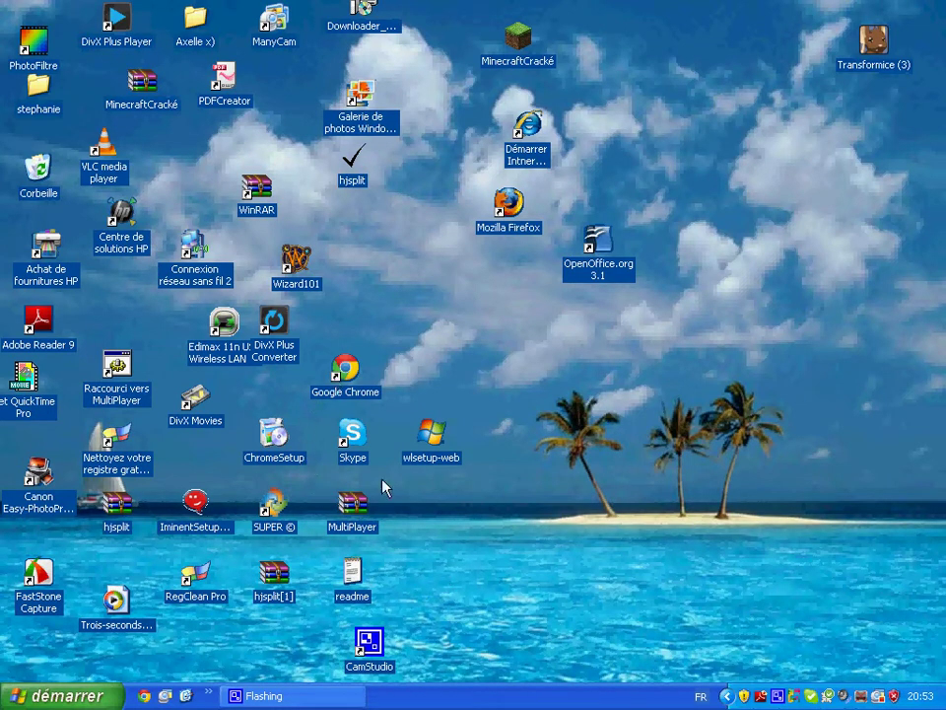
Launch Google Chrome from the desktop and load the google.fr home page
{"action": "left_click", "coordinate": [345, 393]}
{"action": "left_click", "coordinate": [344, 370]}
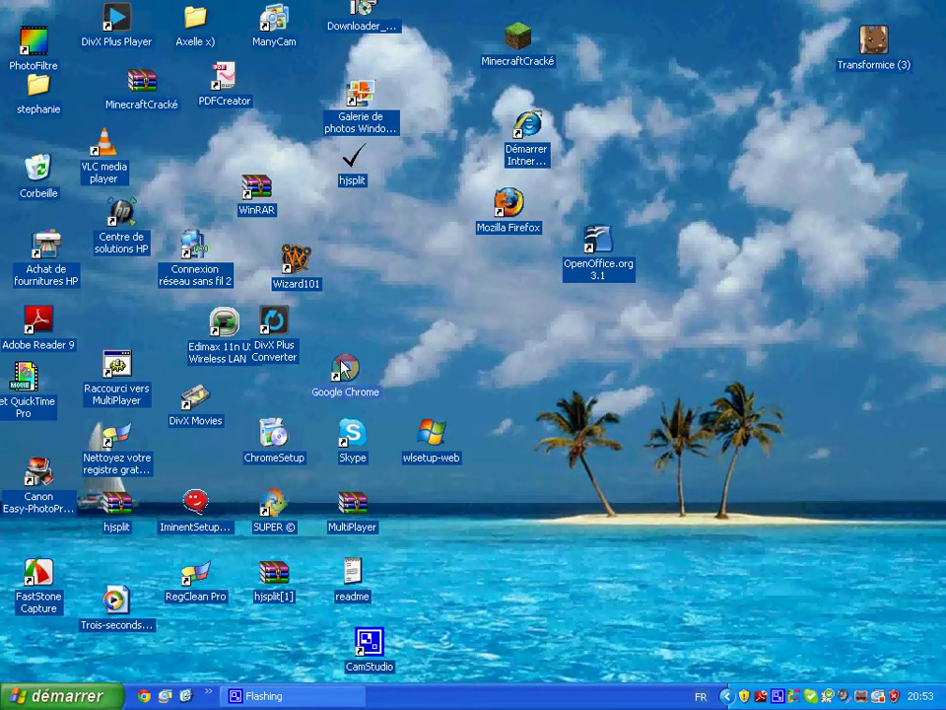
{"action": "double_click", "coordinate": [344, 369]}
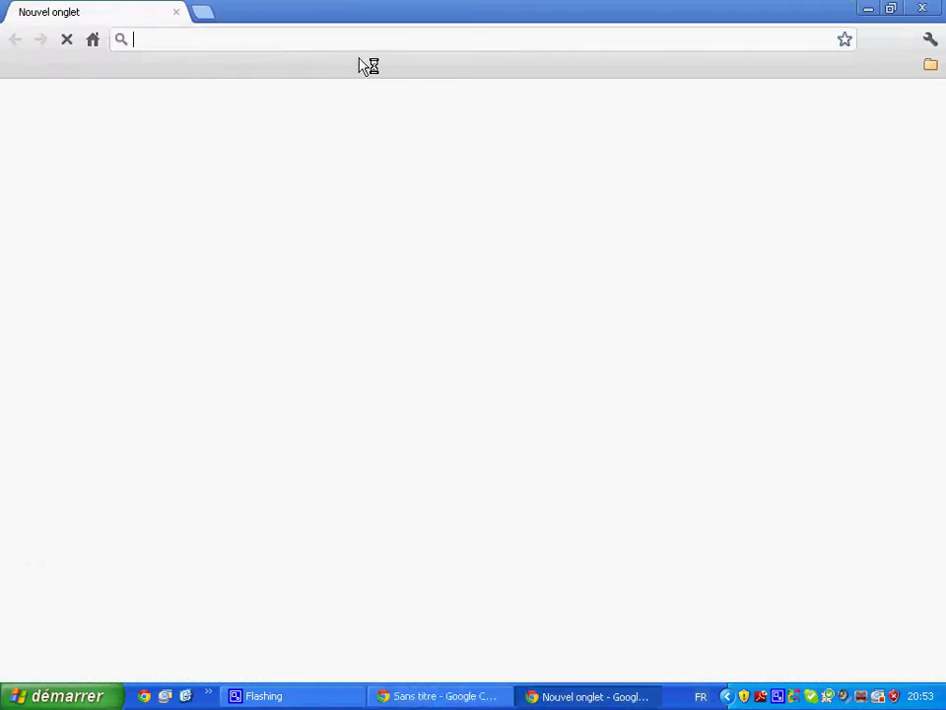
{"action": "type", "text": "goog"}
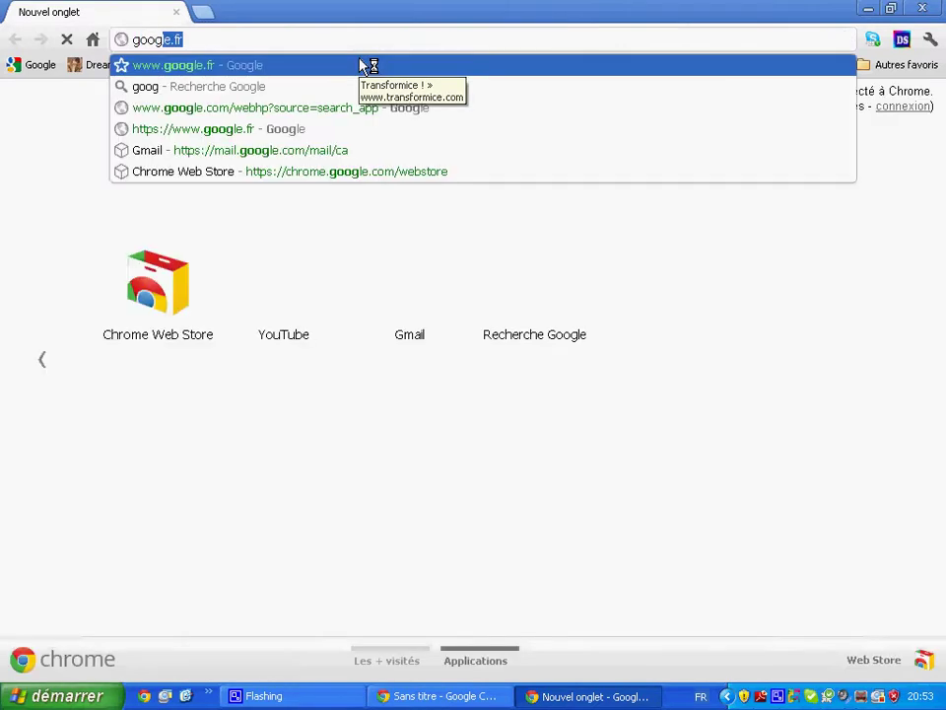
{"action": "key", "text": "Return"}
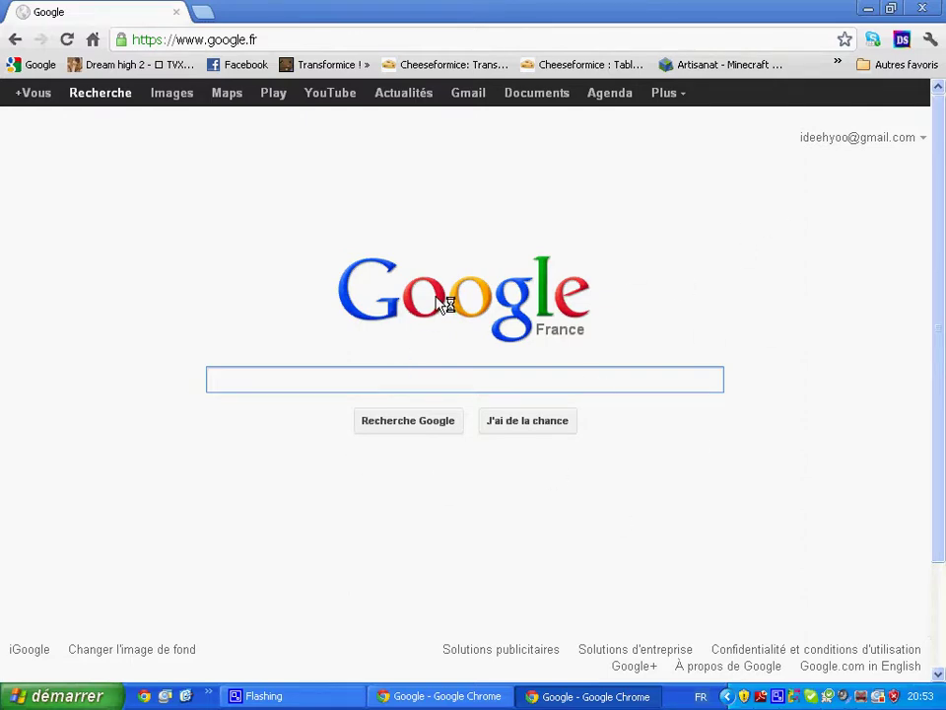
{"action": "type", "text": "comment télc"}
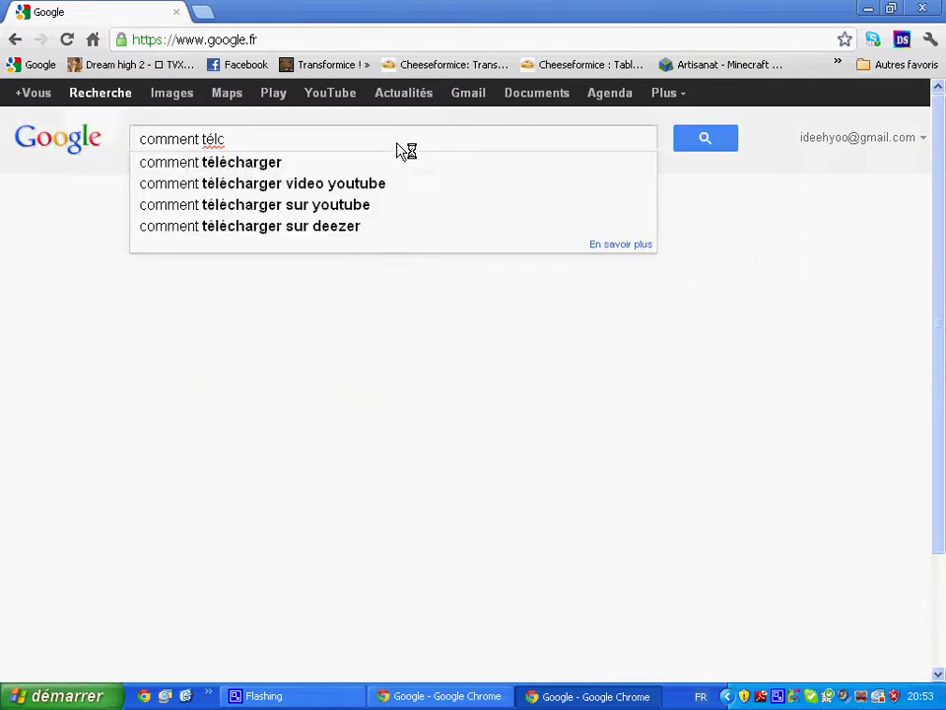
{"action": "key", "text": "BackSpace"}
{"action": "key", "text": "BackSpace"}
{"action": "type", "text": "lécharger"}
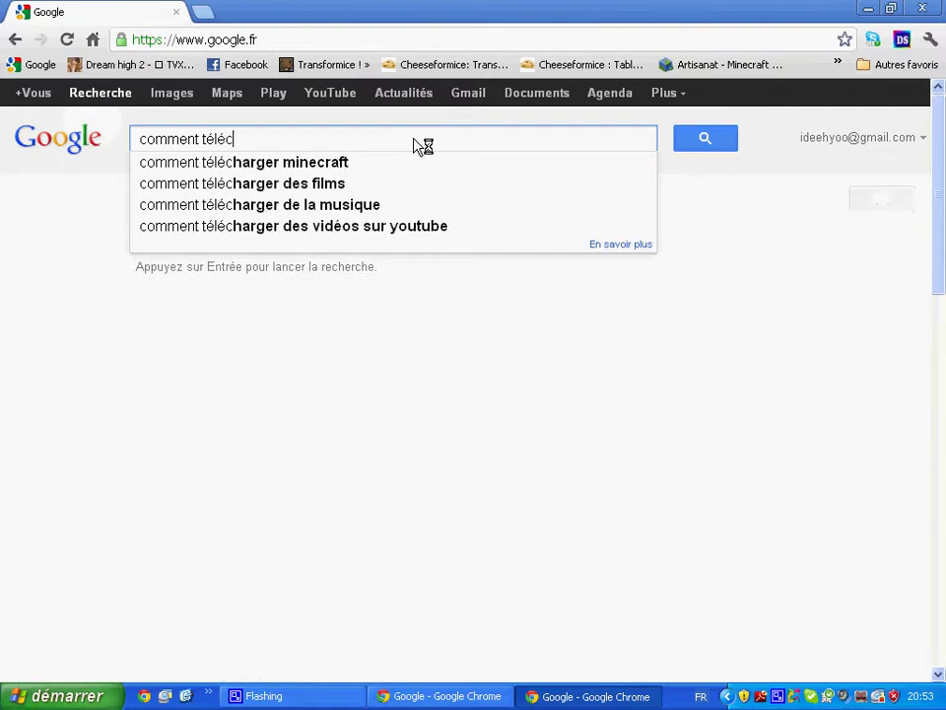
{"action": "key", "text": "BackSpace"}
{"action": "key", "text": "BackSpace"}
{"action": "key", "text": "BackSpace"}
{"action": "key", "text": "BackSpace"}
{"action": "key", "text": "BackSpace"}
{"action": "key", "text": "BackSpace"}
{"action": "key", "text": "BackSpace"}
{"action": "key", "text": "BackSpace"}
{"action": "key", "text": "BackSpace"}
{"action": "key", "text": "BackSpace"}
{"action": "key", "text": "BackSpace"}
{"action": "key", "text": "BackSpace"}
{"action": "key", "text": "BackSpace"}
{"action": "key", "text": "BackSpace"}
{"action": "key", "text": "BackSpace"}
{"action": "key", "text": "BackSpace"}
{"action": "key", "text": "BackSpace"}
{"action": "key", "text": "BackSpace"}
{"action": "key", "text": "BackSpace"}
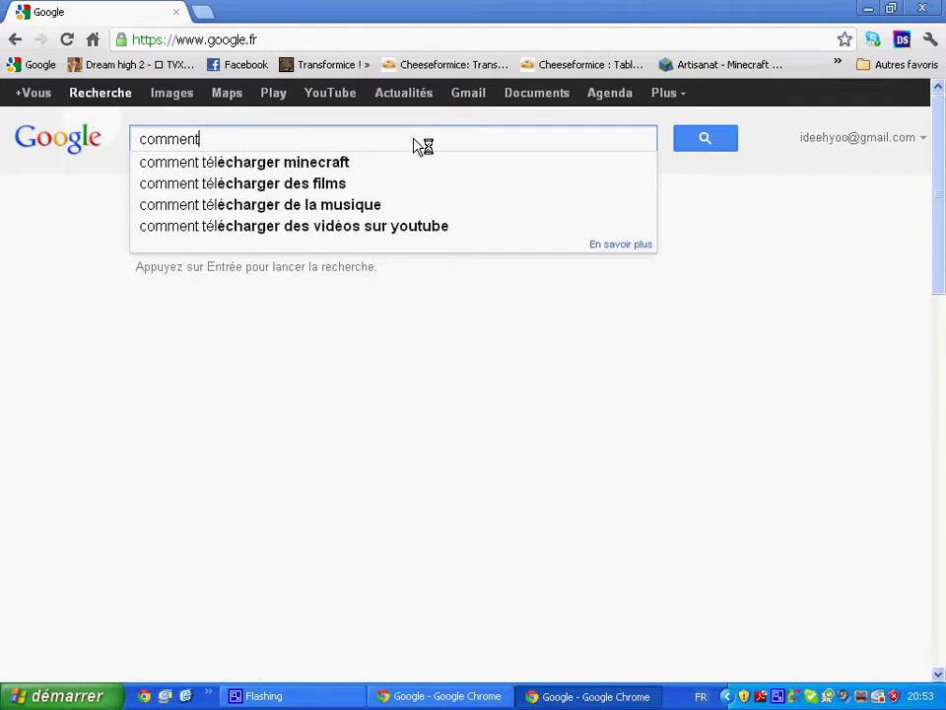
Search Google for "comment télécharger camstudio" and open the Comment ça marche result for CamStudio
{"action": "type", "text": "com"}
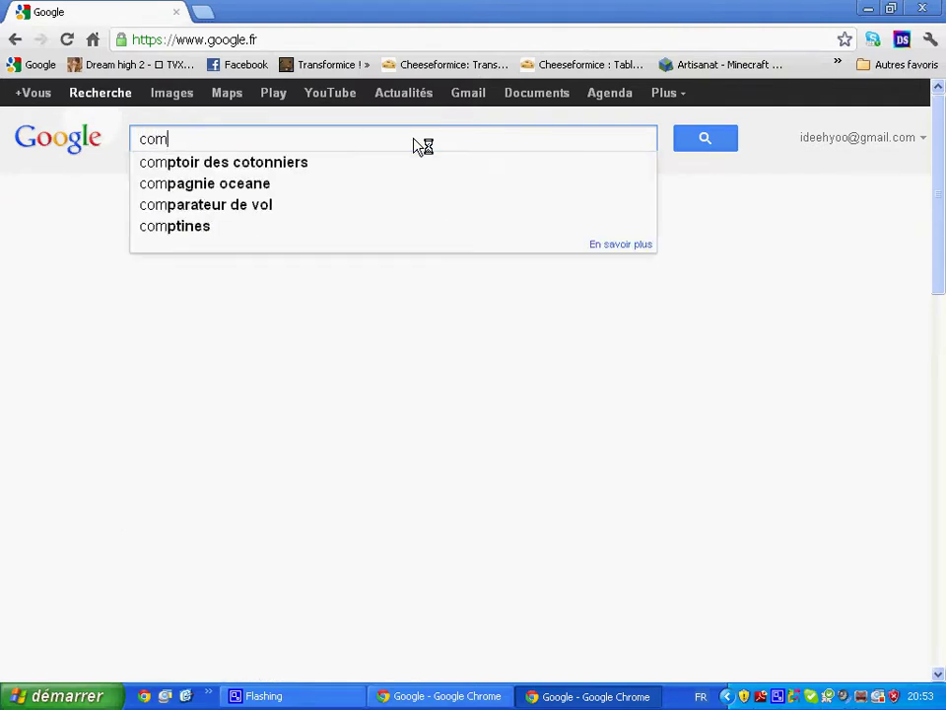
{"action": "type", "text": "ment télécharg"}
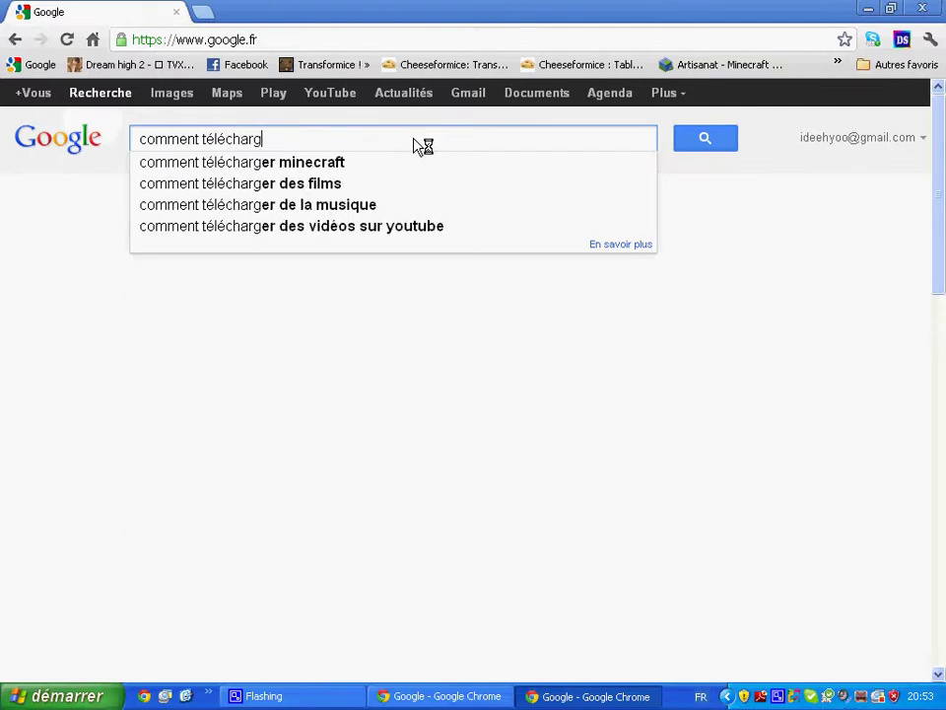
{"action": "type", "text": "er camsu"}
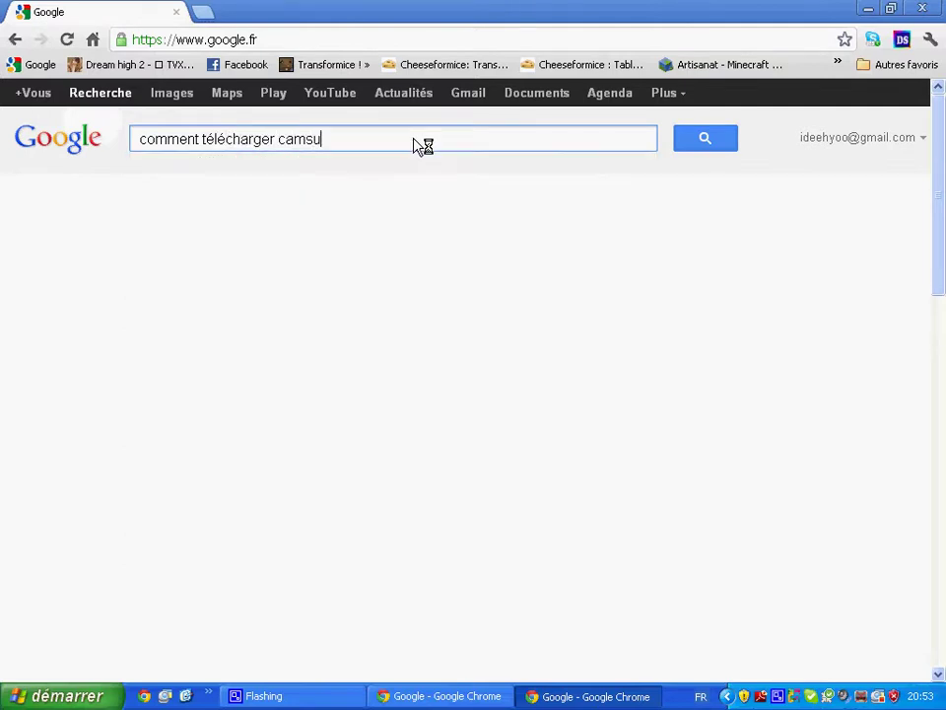
{"action": "key", "text": "BackSpace"}
{"action": "type", "text": "tudio"}
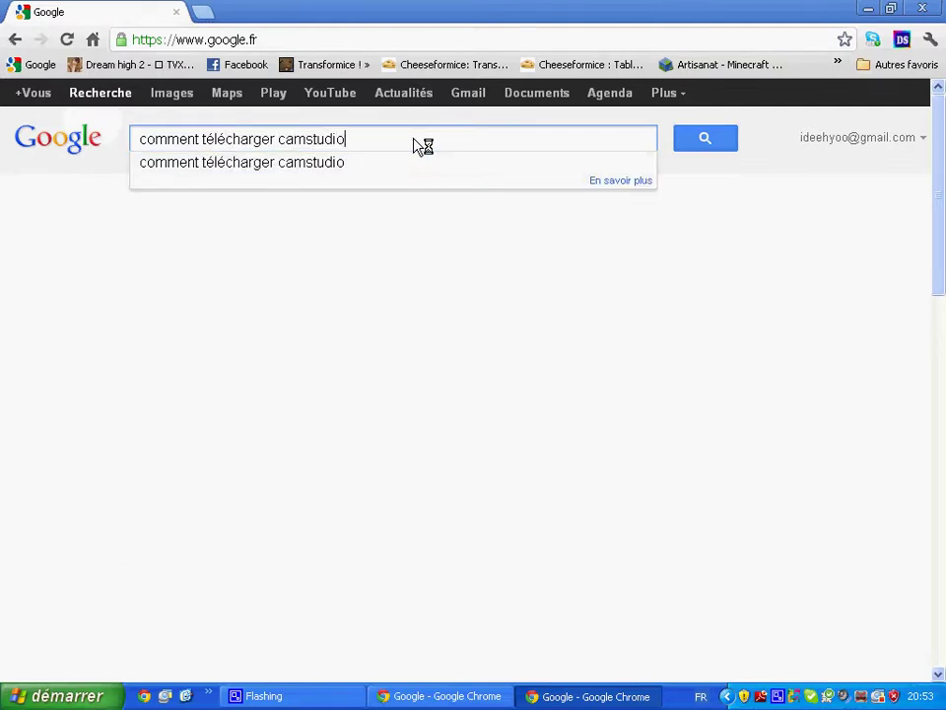
{"action": "key", "text": "Return"}
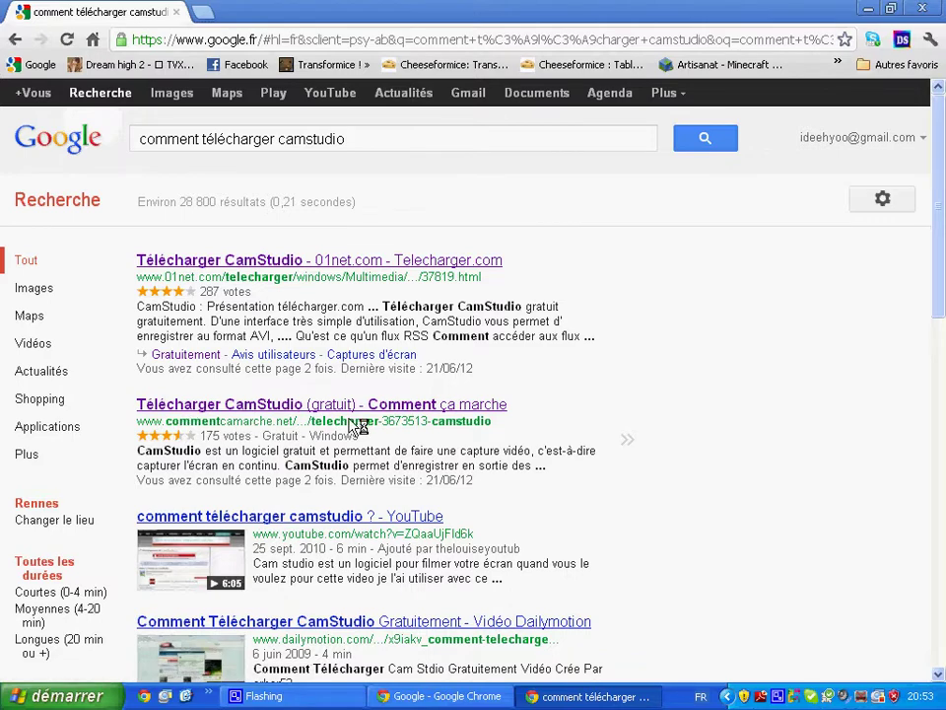
{"action": "left_click", "coordinate": [460, 408]}
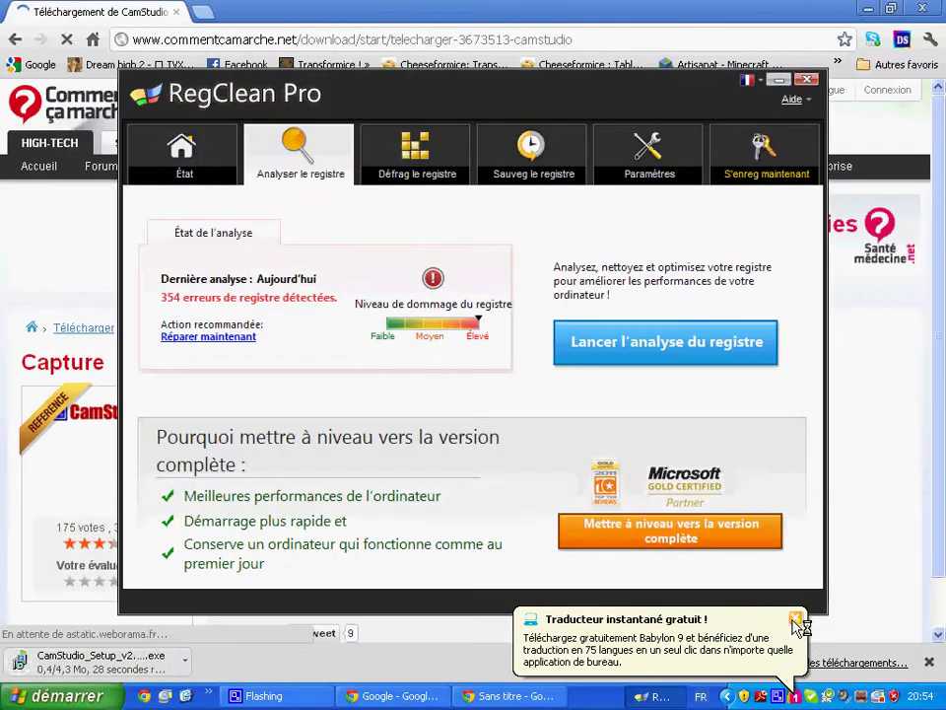
Dismiss the Babylon translator advert, interrupt the RegClean Pro registry scan and quit that program without buying it
{"action": "left_click", "coordinate": [801, 621]}
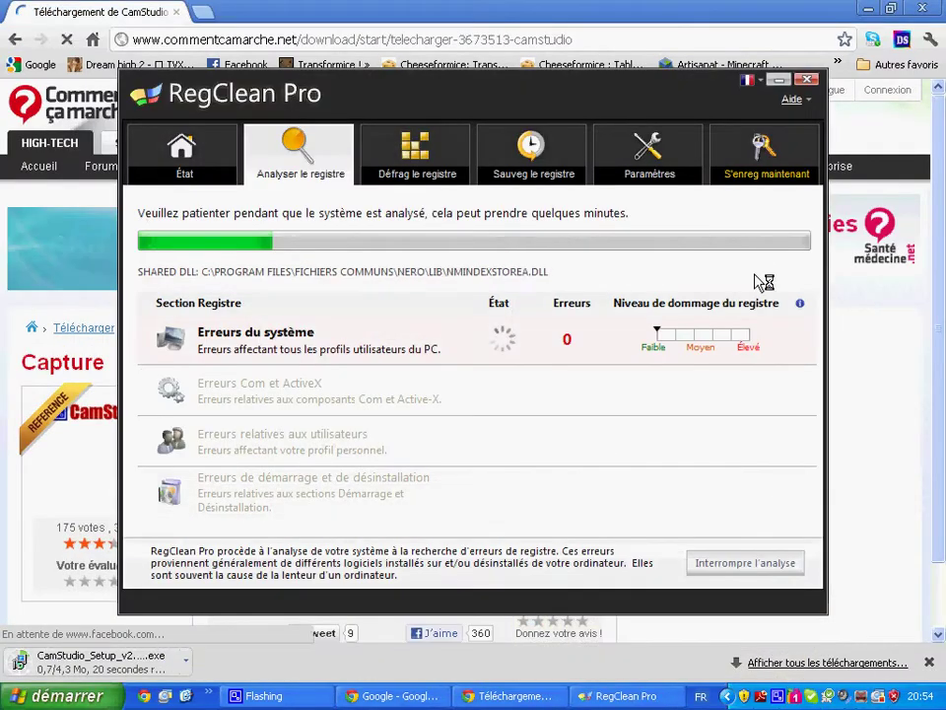
{"action": "left_click", "coordinate": [771, 567]}
{"action": "left_click", "coordinate": [435, 374]}
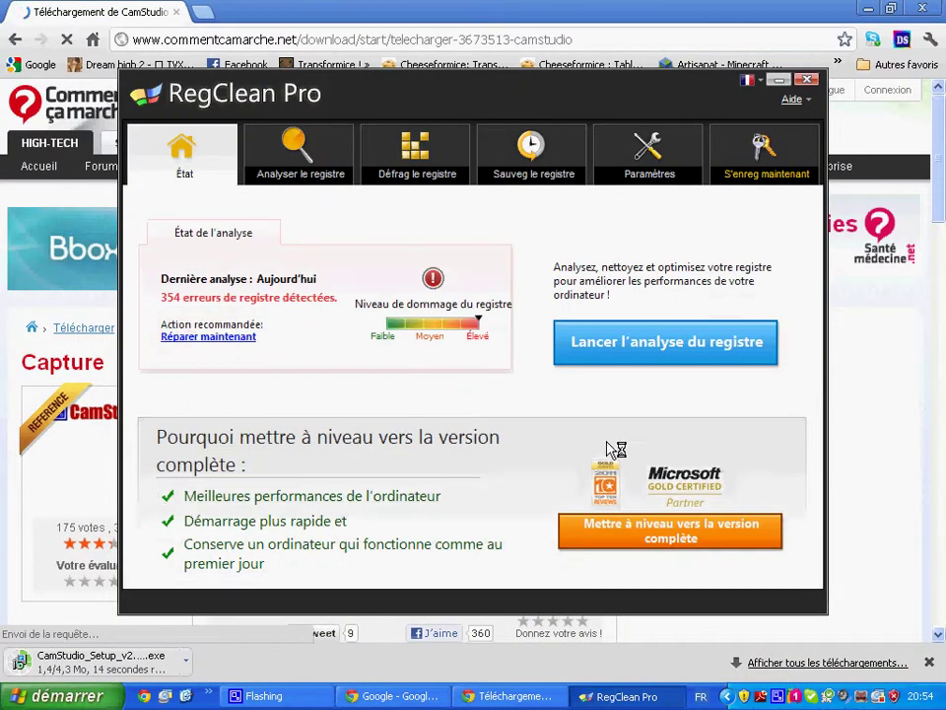
{"action": "left_click", "coordinate": [807, 79]}
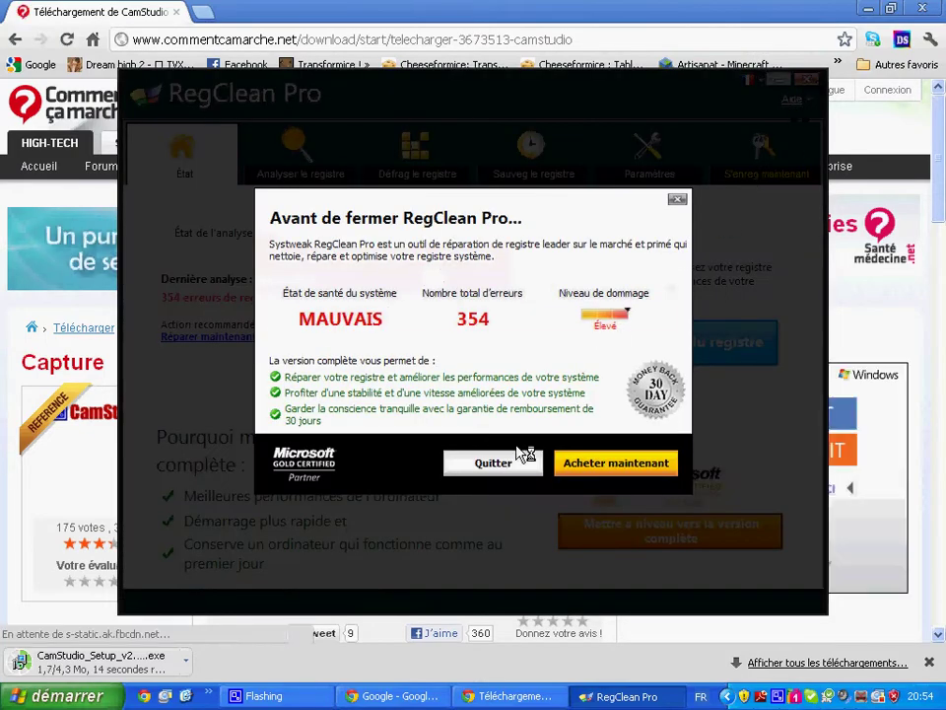
{"action": "left_click", "coordinate": [493, 462]}
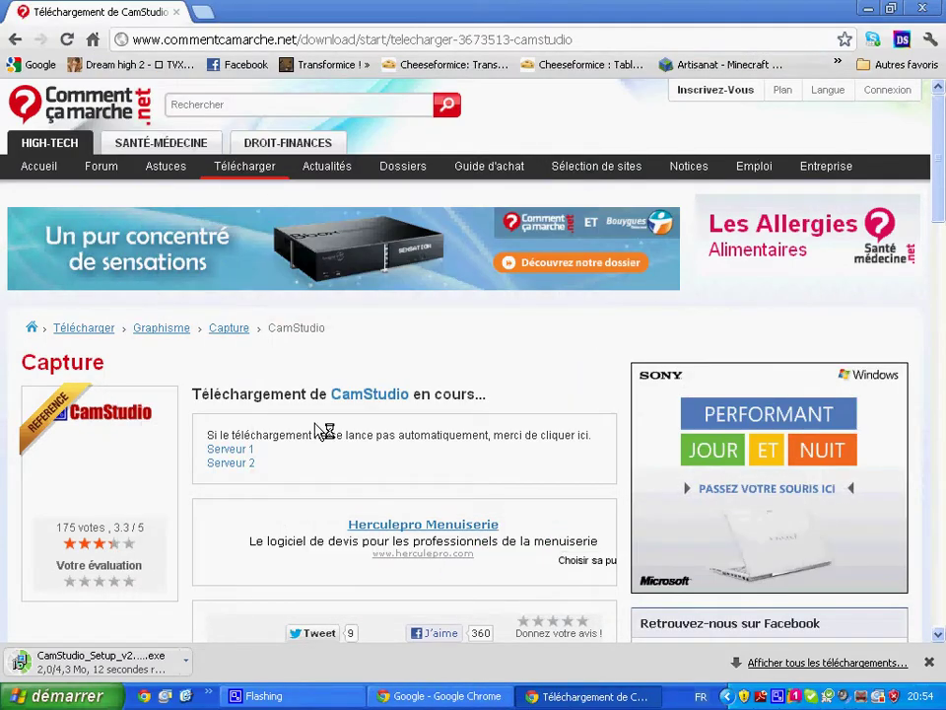
Show all Chrome downloads and locate the newly downloaded CamStudio setup file in the Downloads folder
{"action": "scroll", "coordinate": [322, 492], "scroll_direction": "down", "scroll_amount": 1}
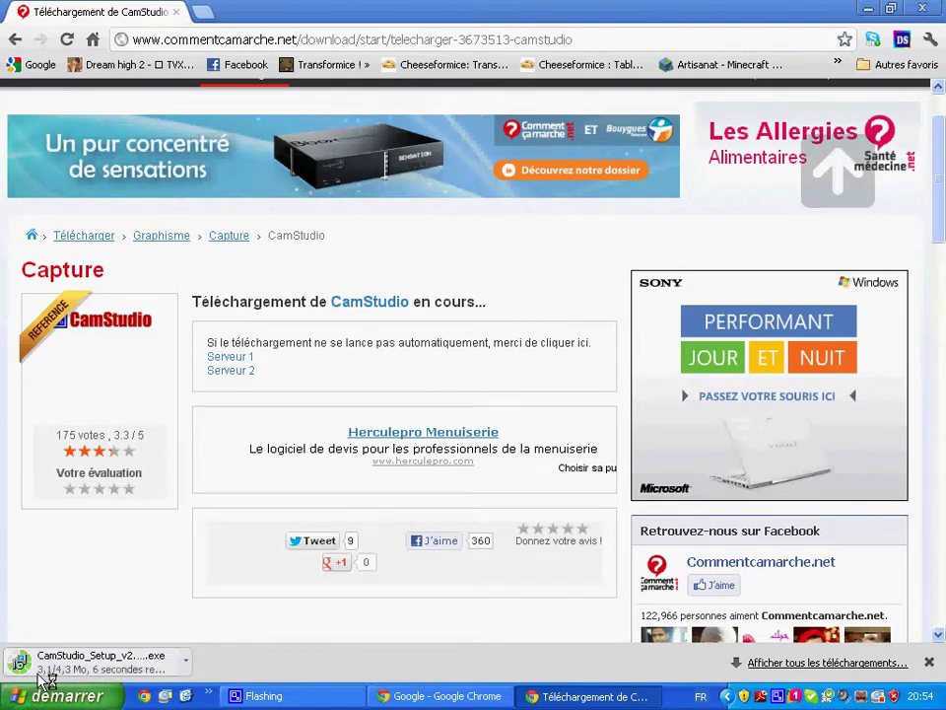
{"action": "left_click", "coordinate": [806, 664]}
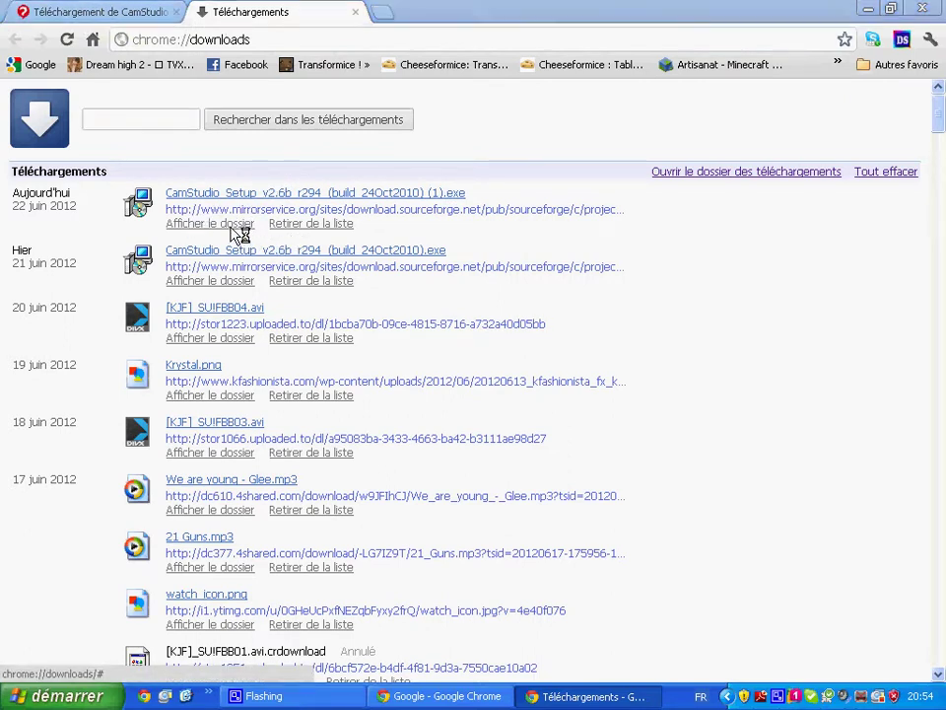
{"action": "scroll", "coordinate": [439, 532], "scroll_direction": "up", "scroll_amount": 20}
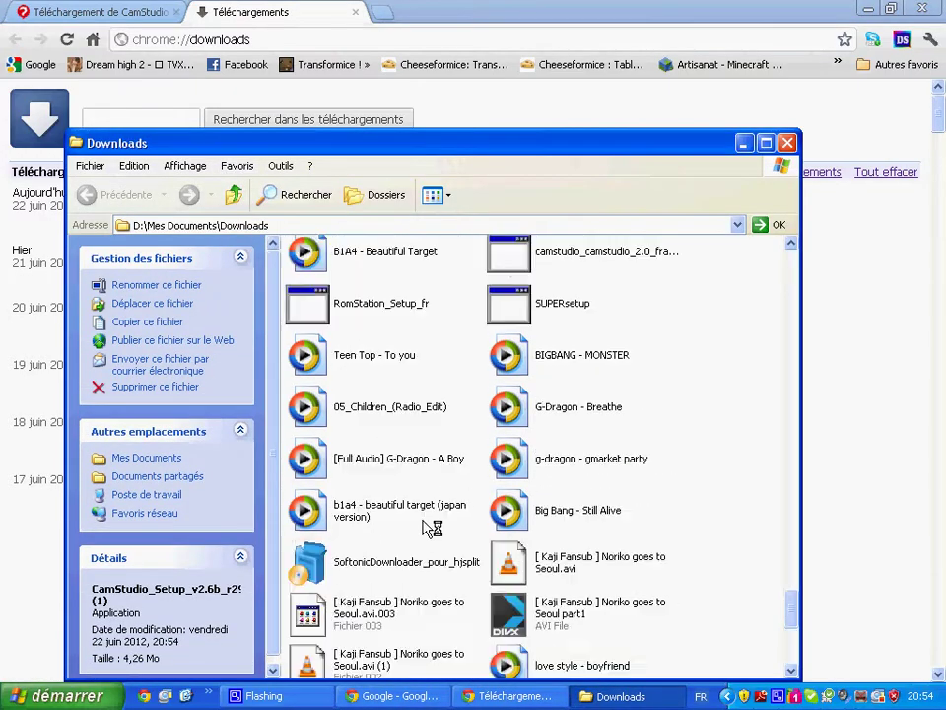
{"action": "scroll", "coordinate": [445, 530], "scroll_direction": "up", "scroll_amount": 10}
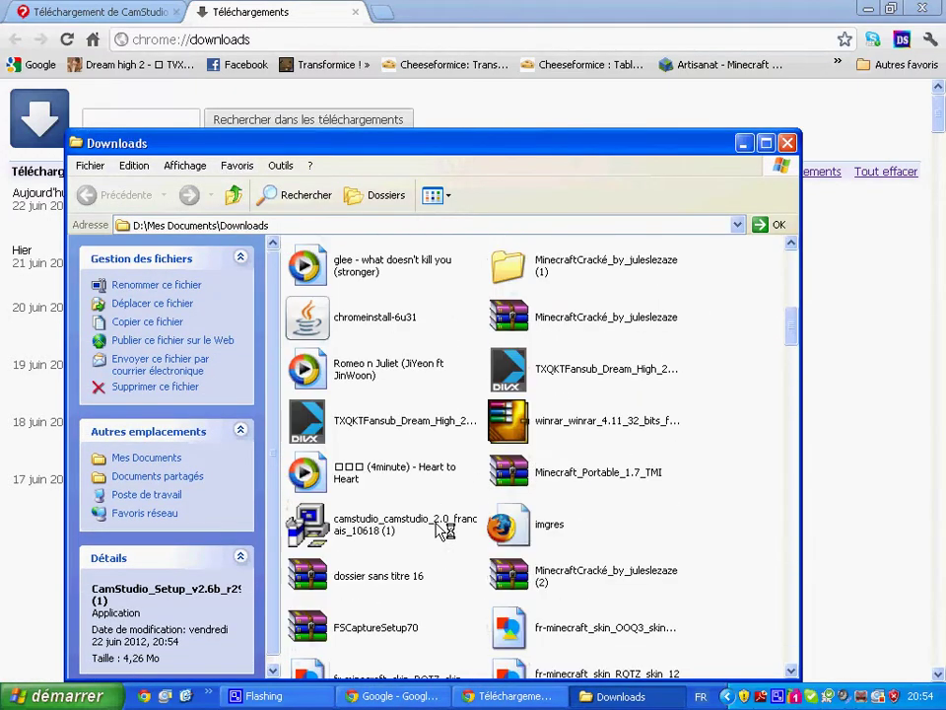
{"action": "scroll", "coordinate": [360, 451], "scroll_direction": "down", "scroll_amount": 3}
{"action": "scroll", "coordinate": [360, 451], "scroll_direction": "down", "scroll_amount": 20}
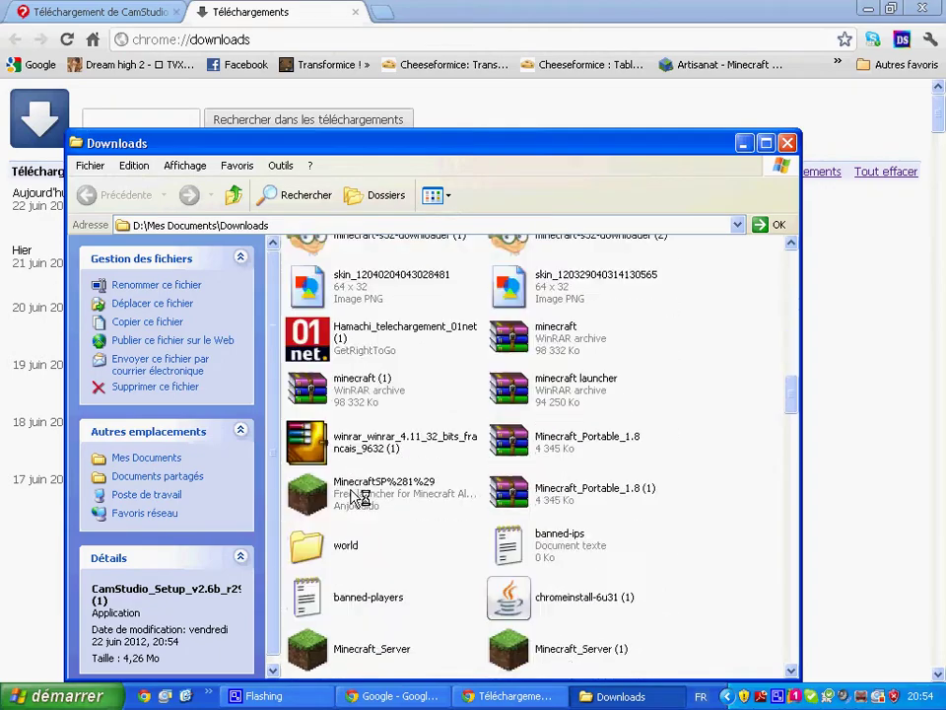
{"action": "scroll", "coordinate": [355, 565], "scroll_direction": "down", "scroll_amount": 3}
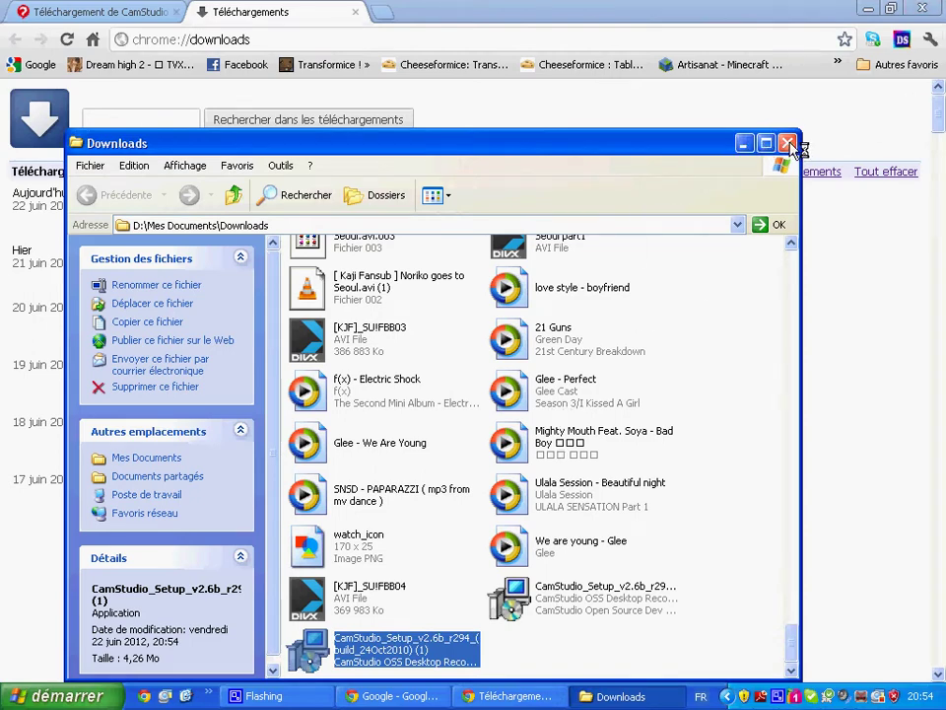
Run the CamStudio_Setup_v2.6b_r294_(build_24Oct2010) (1) installer from the Downloads folder, allowing its execution despite the unknown publisher
{"action": "left_click", "coordinate": [747, 144]}
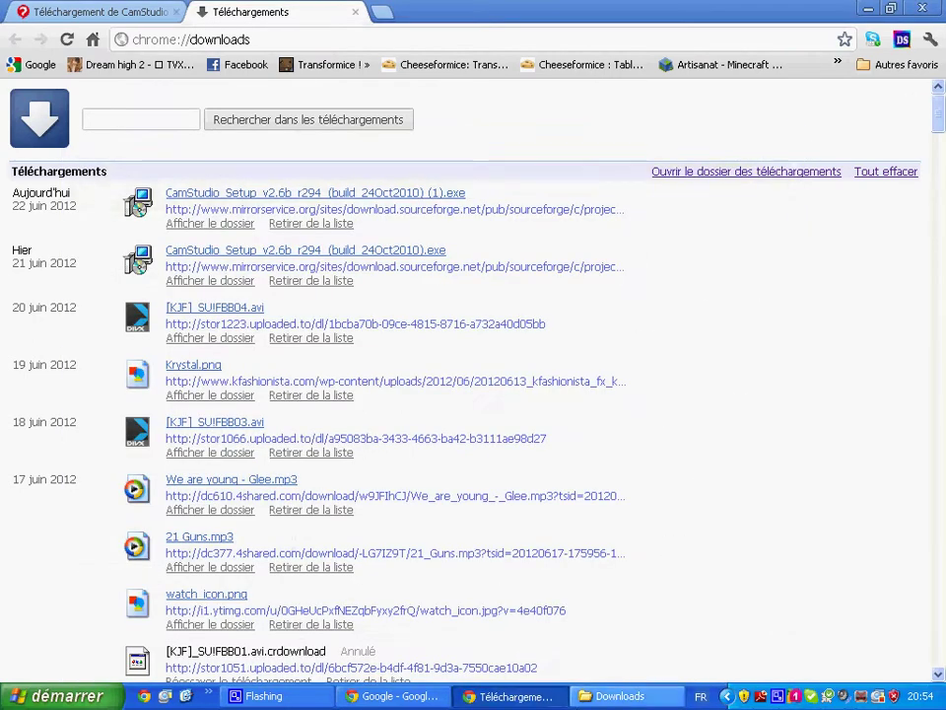
{"action": "left_click", "coordinate": [636, 697]}
{"action": "double_click", "coordinate": [388, 651]}
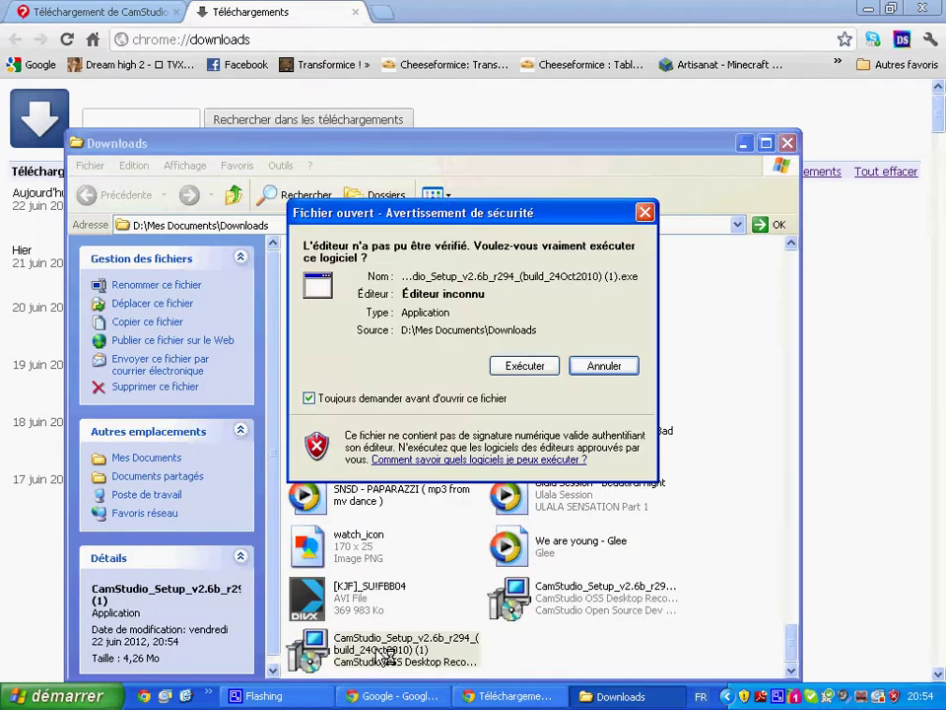
{"action": "left_click", "coordinate": [525, 366]}
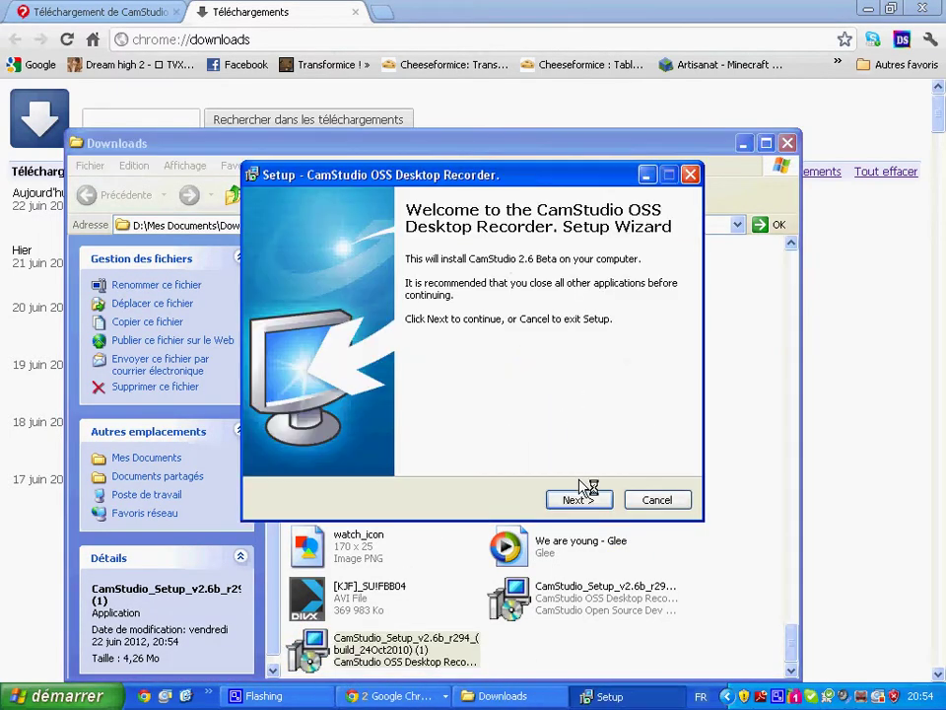
Accept the licence agreement and install CamStudio 2.6 Beta as a full installation including CamCodec 1.5
{"action": "left_click", "coordinate": [580, 499]}
{"action": "left_click", "coordinate": [287, 442]}
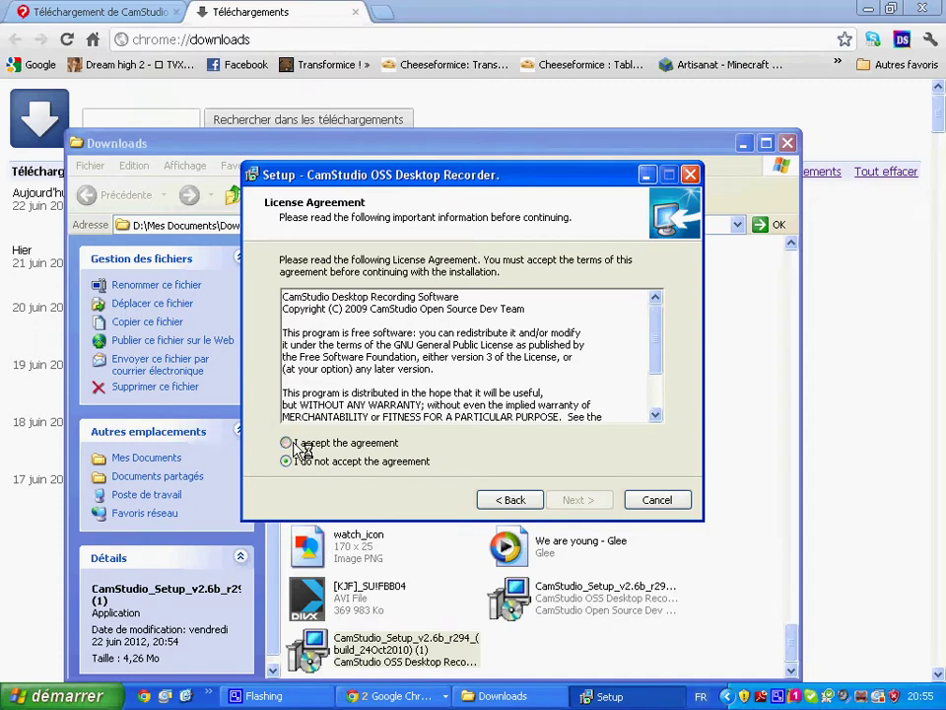
{"action": "left_click", "coordinate": [583, 500]}
{"action": "left_click", "coordinate": [587, 502]}
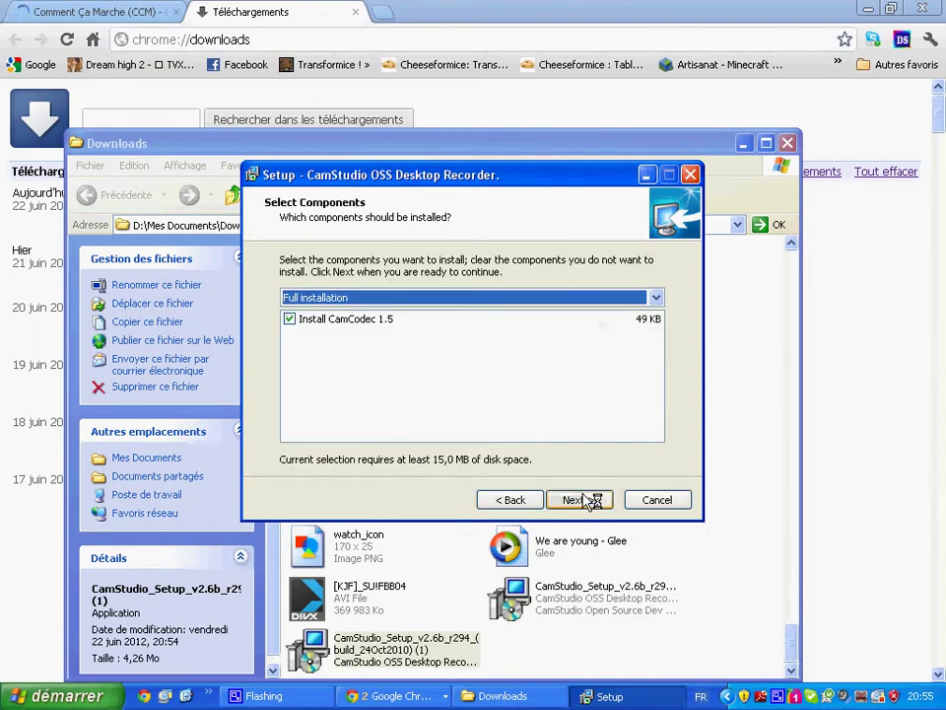
{"action": "left_click", "coordinate": [587, 502]}
{"action": "left_click", "coordinate": [586, 502]}
{"action": "left_click", "coordinate": [582, 500]}
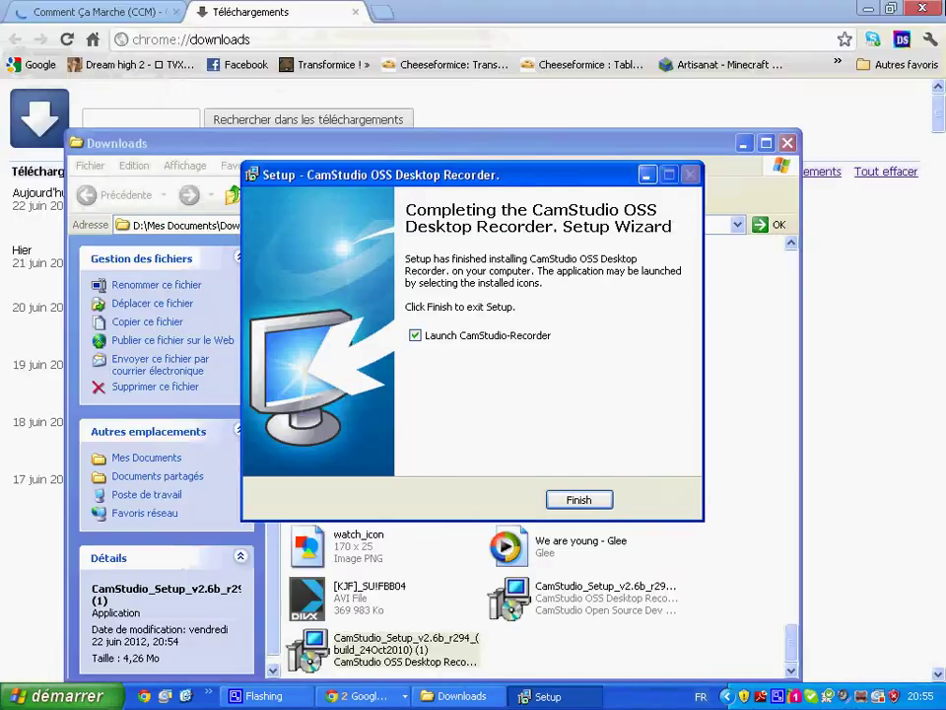
Close the Downloads folder and the Chrome windows, and finish the CamStudio setup wizard
{"action": "left_click", "coordinate": [788, 143]}
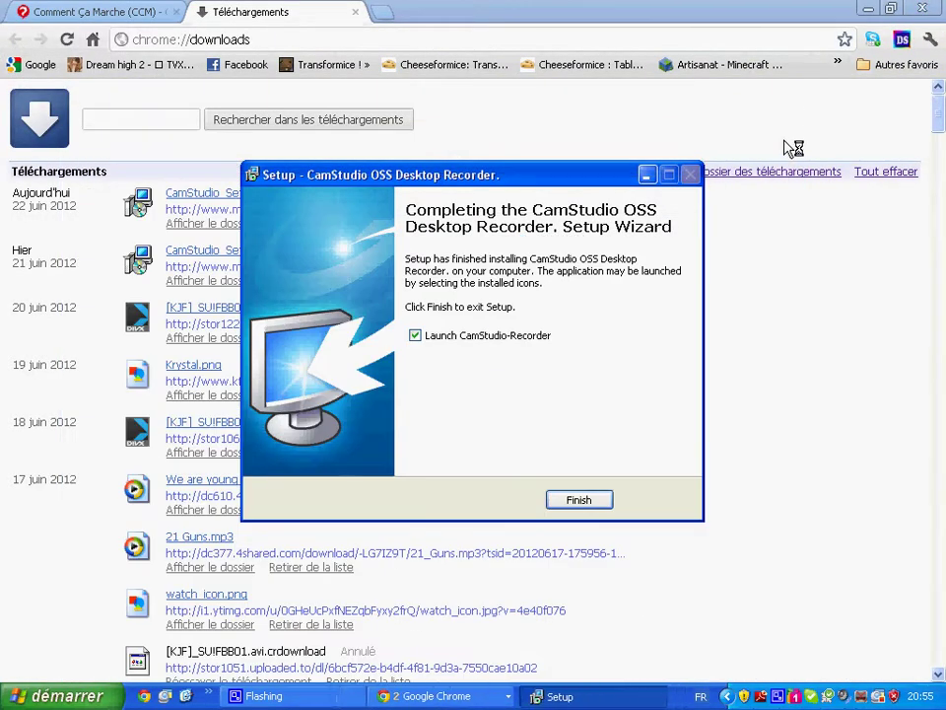
{"action": "key", "text": "alt+F4"}
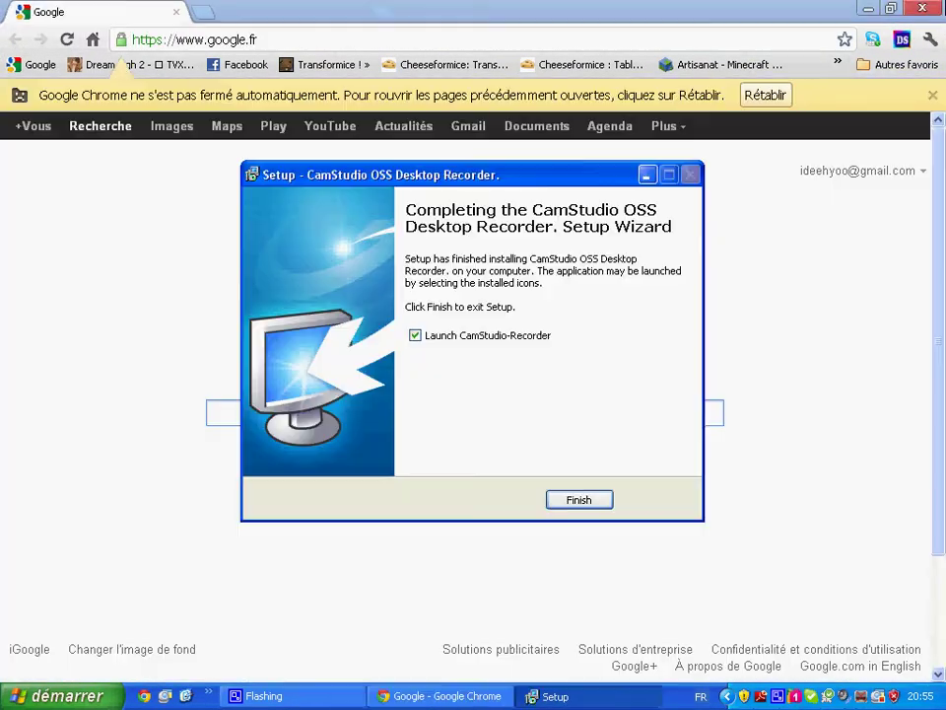
{"action": "left_click", "coordinate": [175, 11]}
{"action": "left_click", "coordinate": [585, 502]}
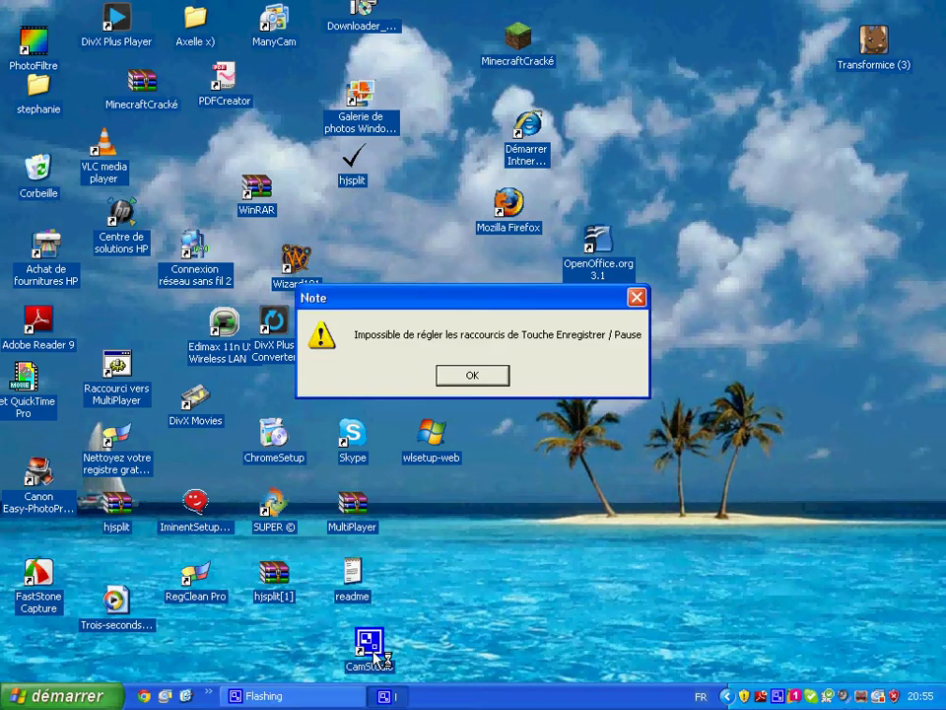
Dismiss the keyboard shortcut notes during startup to reach the CamStudio recorder window
{"action": "left_click", "coordinate": [480, 376]}
{"action": "left_click", "coordinate": [480, 377]}
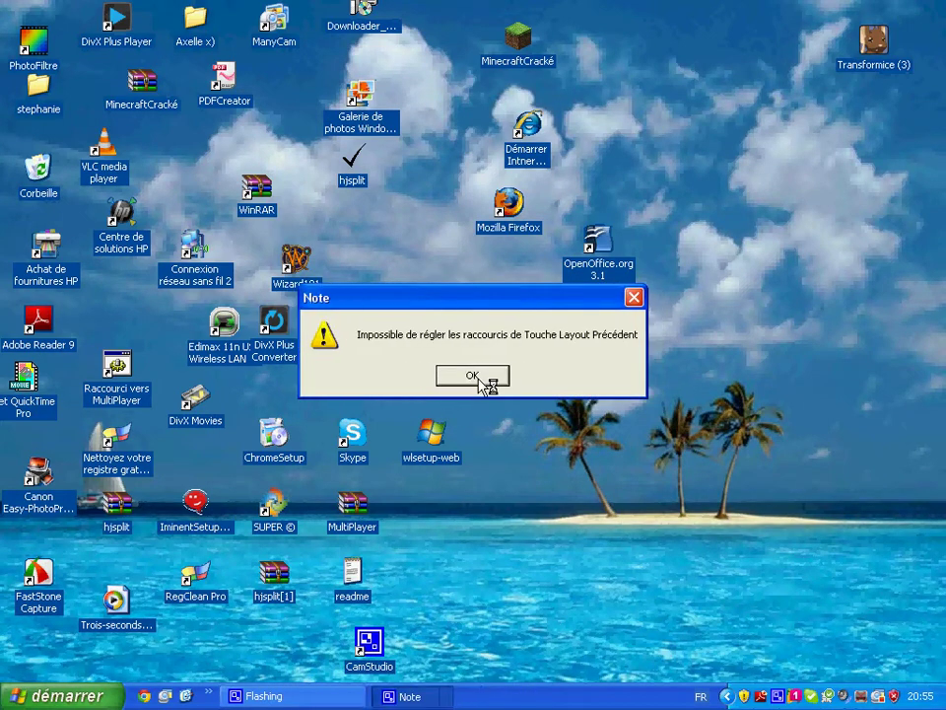
{"action": "left_click", "coordinate": [482, 378]}
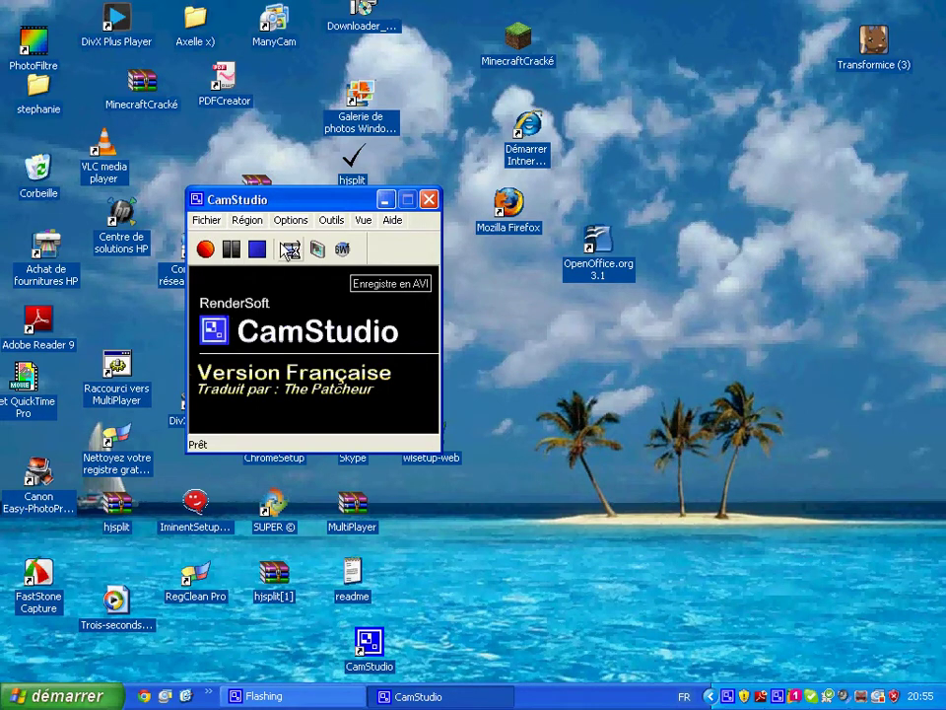
Review the capture region choices, including Région, Région Fixe and Plein Ecran
{"action": "left_click", "coordinate": [249, 221]}
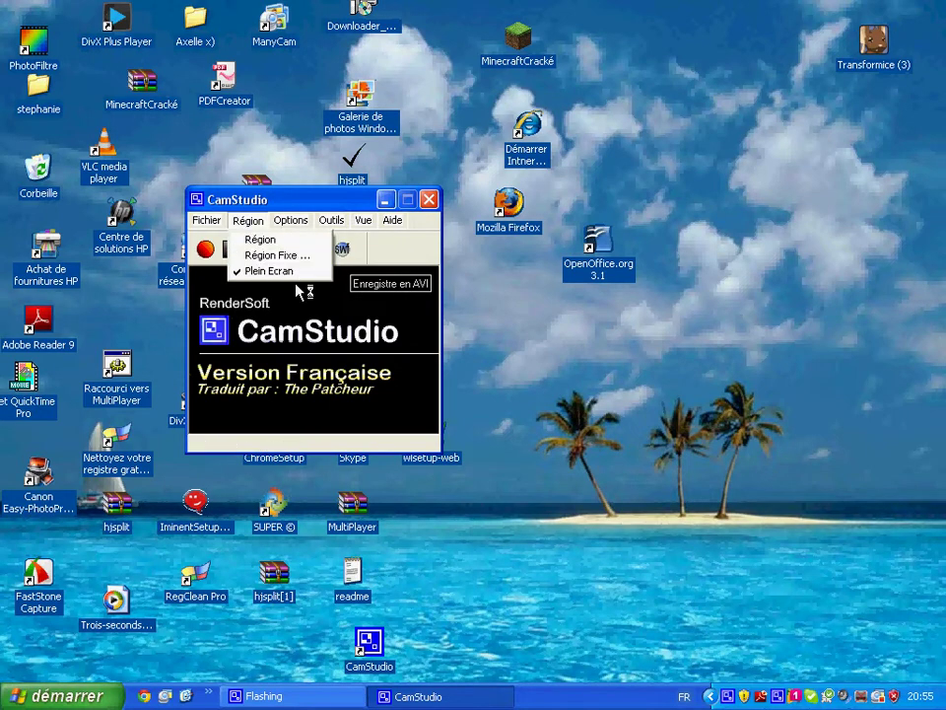
{"action": "left_click", "coordinate": [267, 240]}
{"action": "left_click", "coordinate": [248, 220]}
Try assigning F1 to record/pause and F2 to stop in the keyboard shortcut settings, and cancel the dialog
{"action": "left_click", "coordinate": [291, 220]}
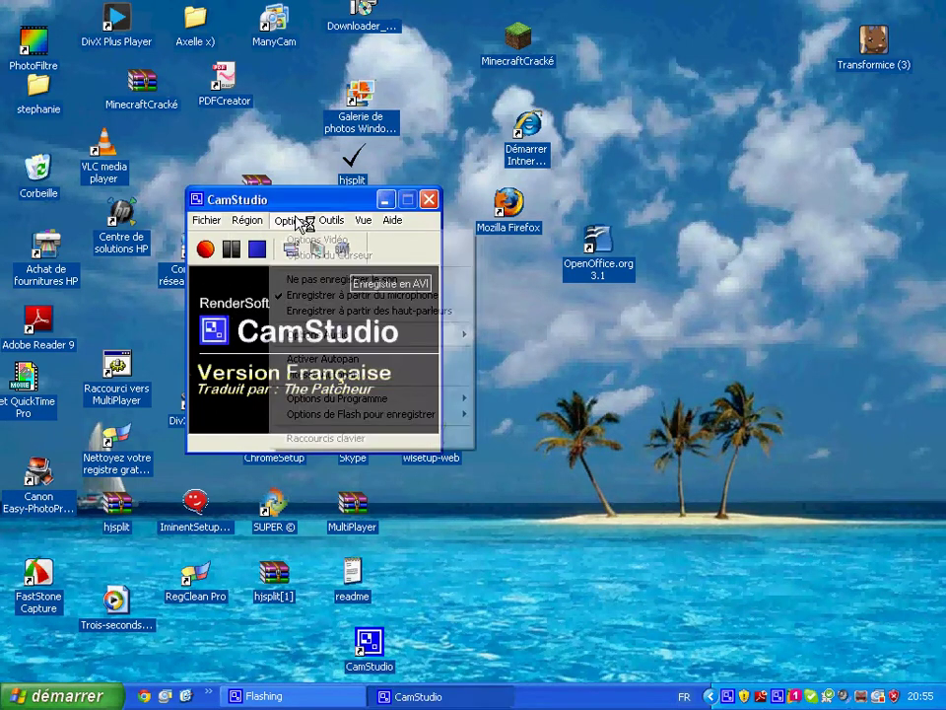
{"action": "left_click", "coordinate": [373, 443]}
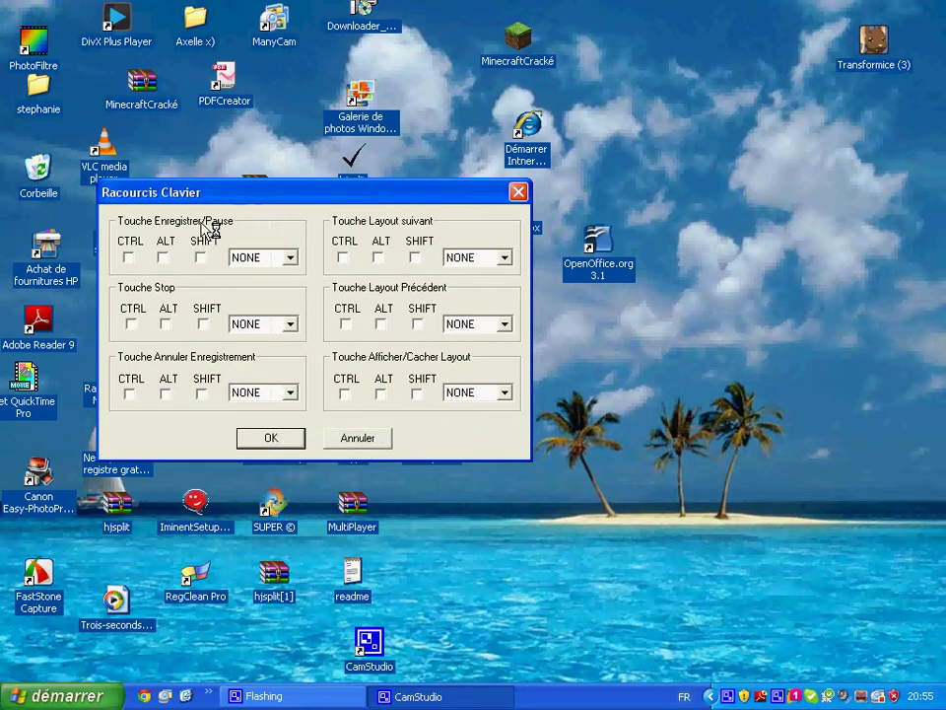
{"action": "left_click", "coordinate": [292, 258]}
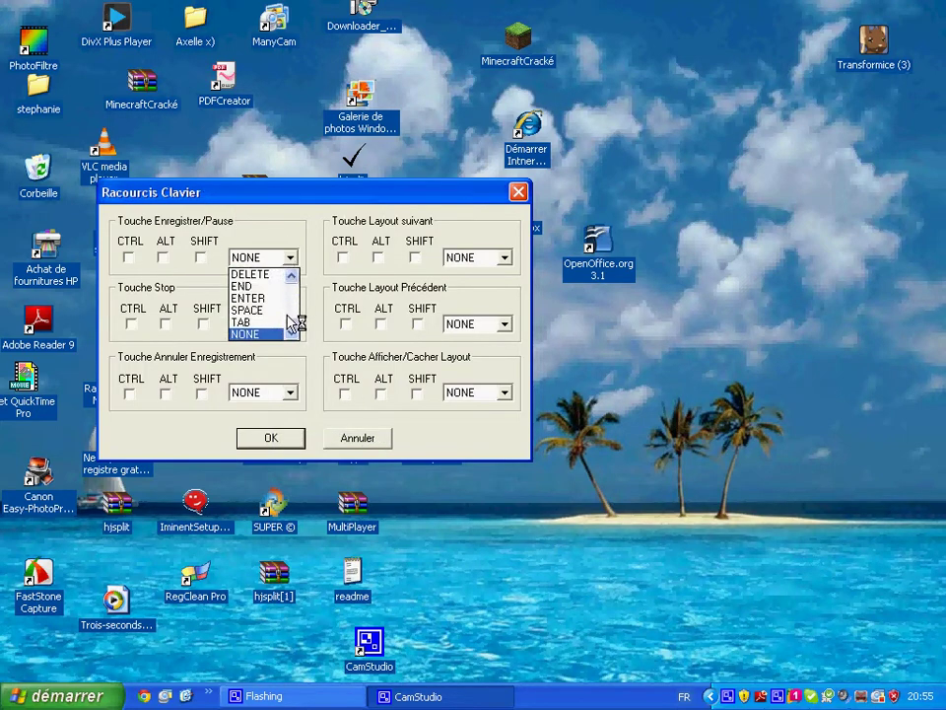
{"action": "left_click_drag", "start_coordinate": [290, 318], "coordinate": [294, 282]}
{"action": "left_click", "coordinate": [274, 276]}
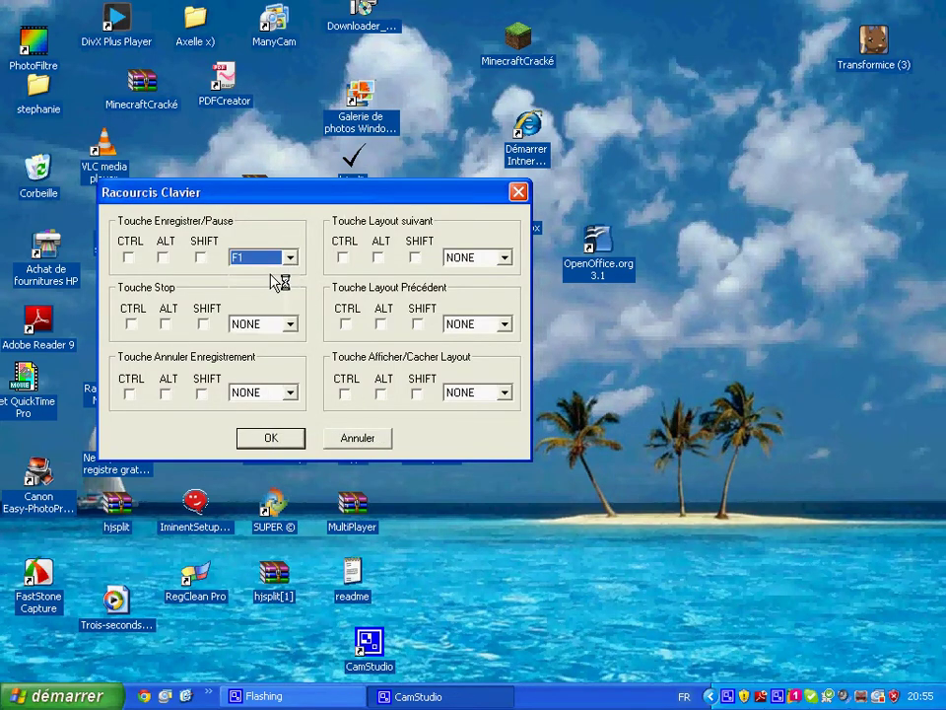
{"action": "left_click", "coordinate": [292, 324]}
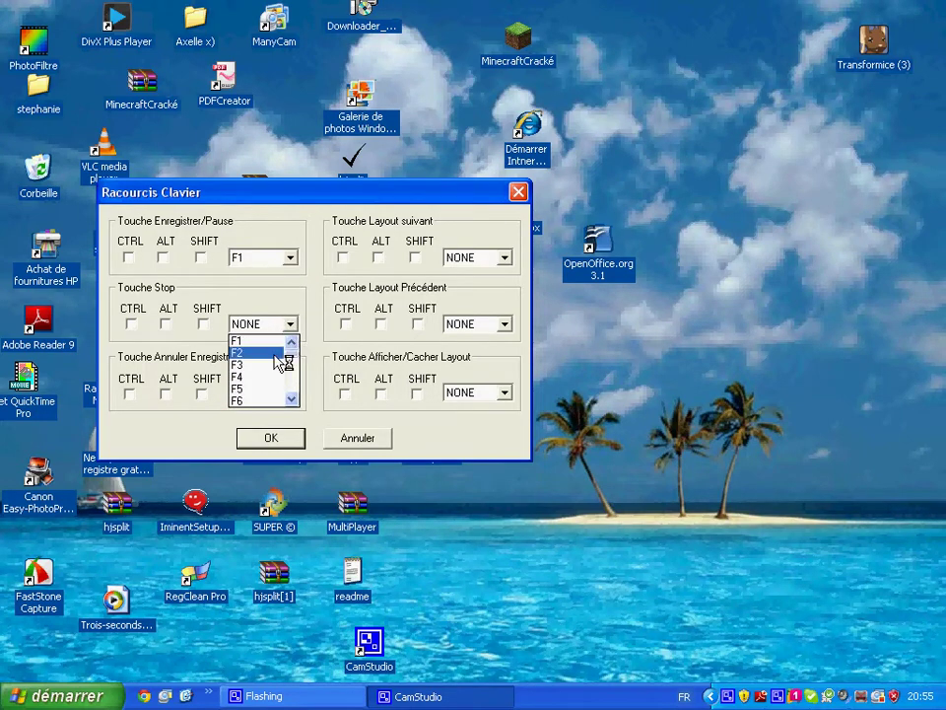
{"action": "left_click", "coordinate": [266, 352]}
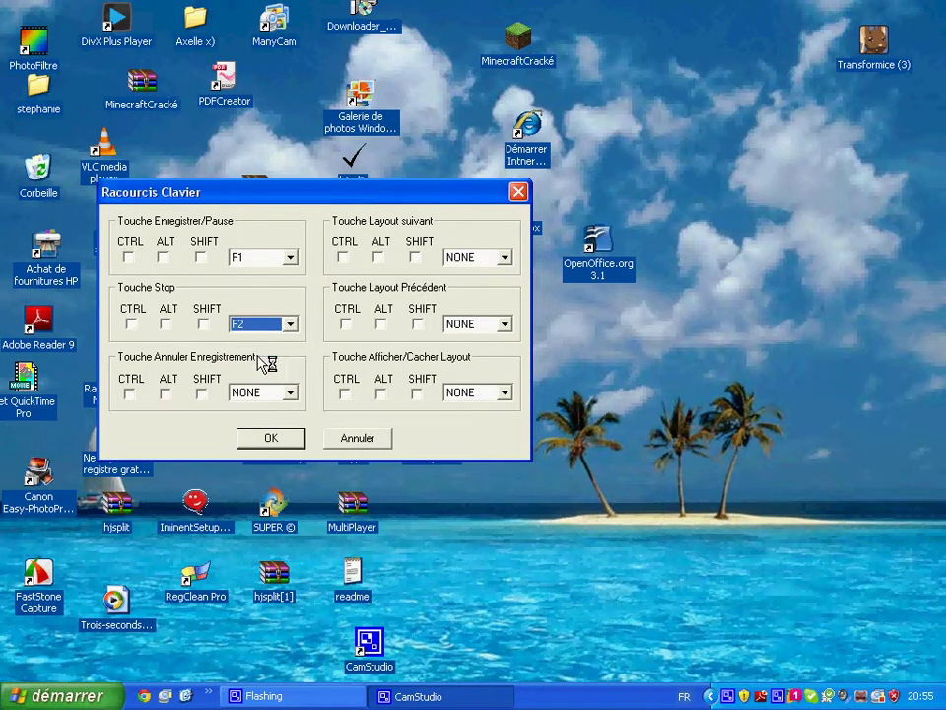
{"action": "left_click", "coordinate": [376, 440]}
Look over the annotation and SWF Producer tools and review the keyboard shortcut settings without changing anything
{"action": "left_click", "coordinate": [333, 220]}
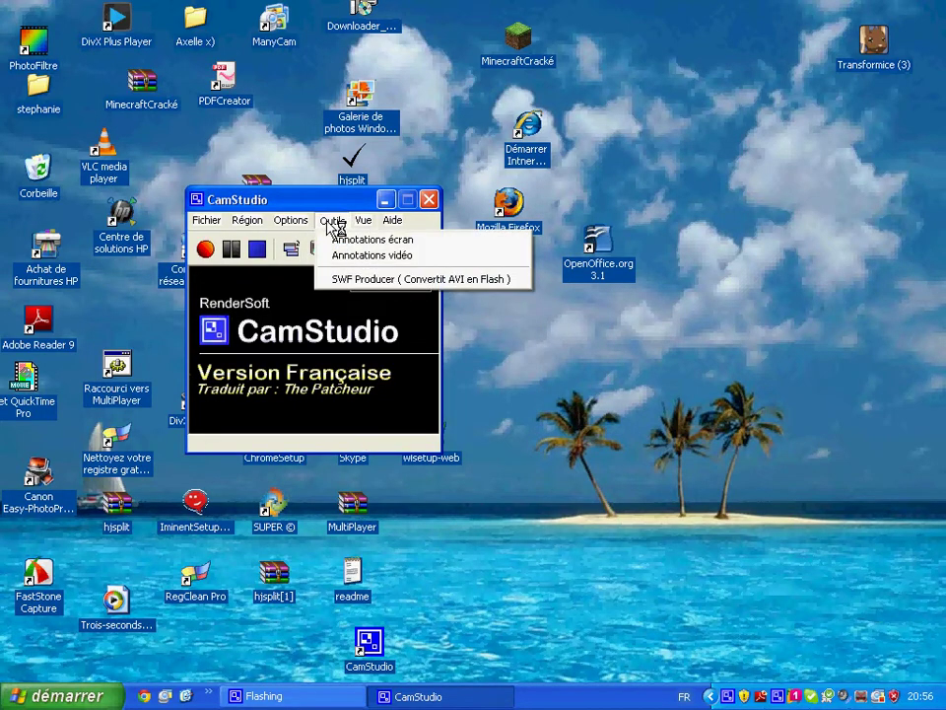
{"action": "left_click", "coordinate": [612, 372]}
{"action": "left_click", "coordinate": [291, 220]}
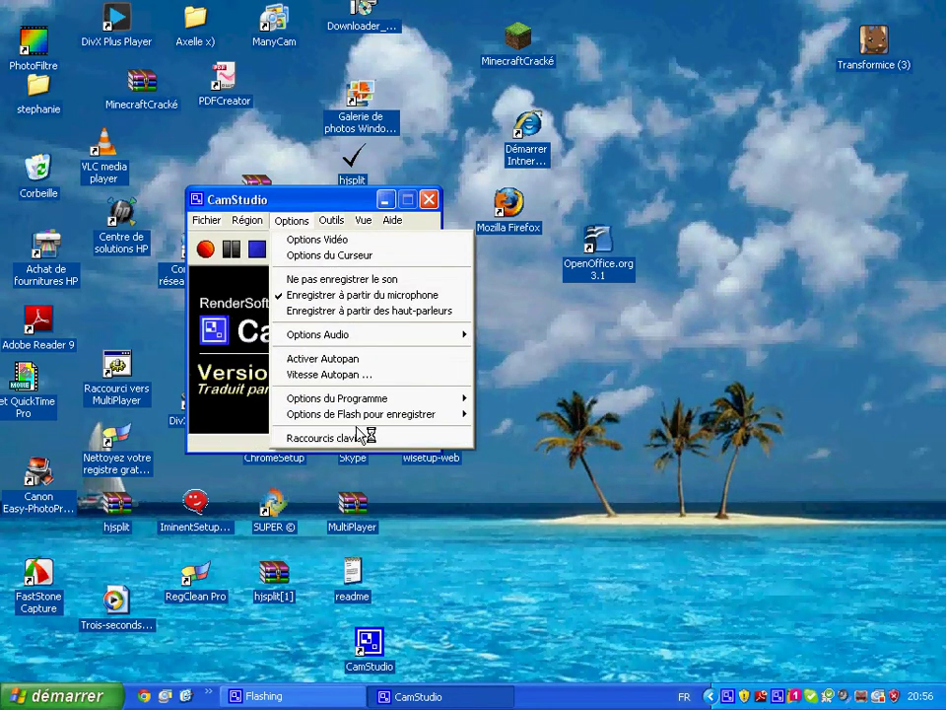
{"action": "left_click", "coordinate": [336, 439]}
{"action": "left_click", "coordinate": [519, 194]}
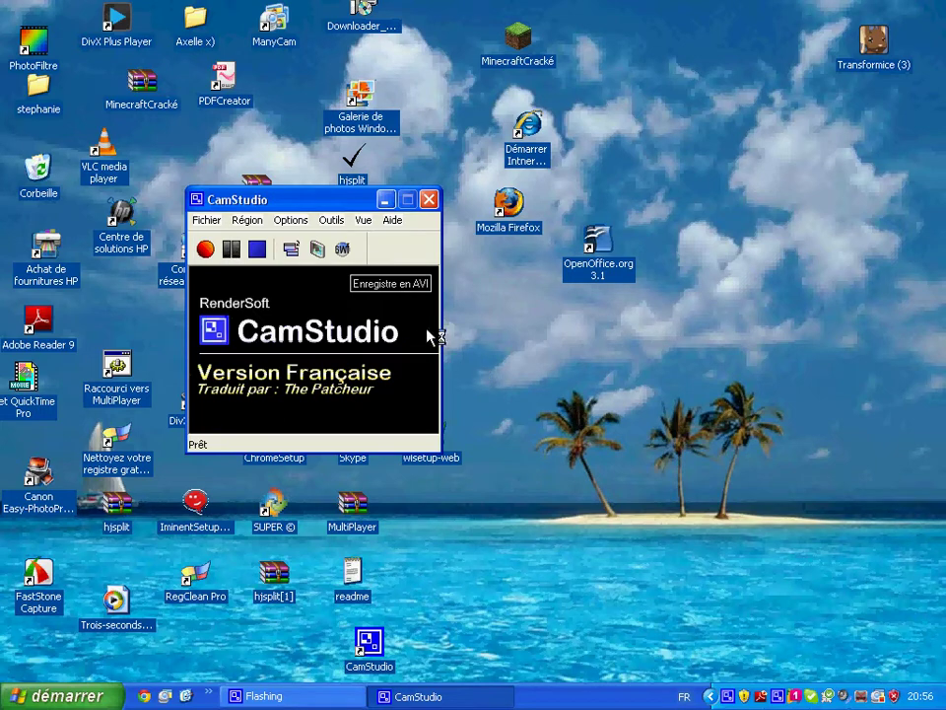
{"action": "left_click", "coordinate": [291, 220]}
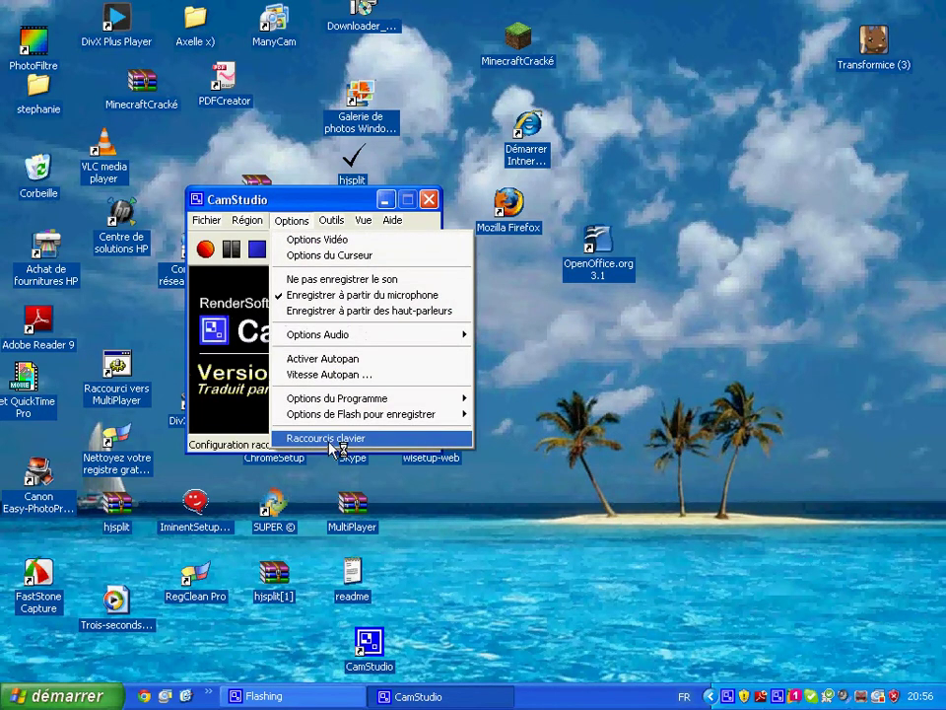
{"action": "left_click", "coordinate": [337, 438]}
{"action": "key", "text": "Escape"}
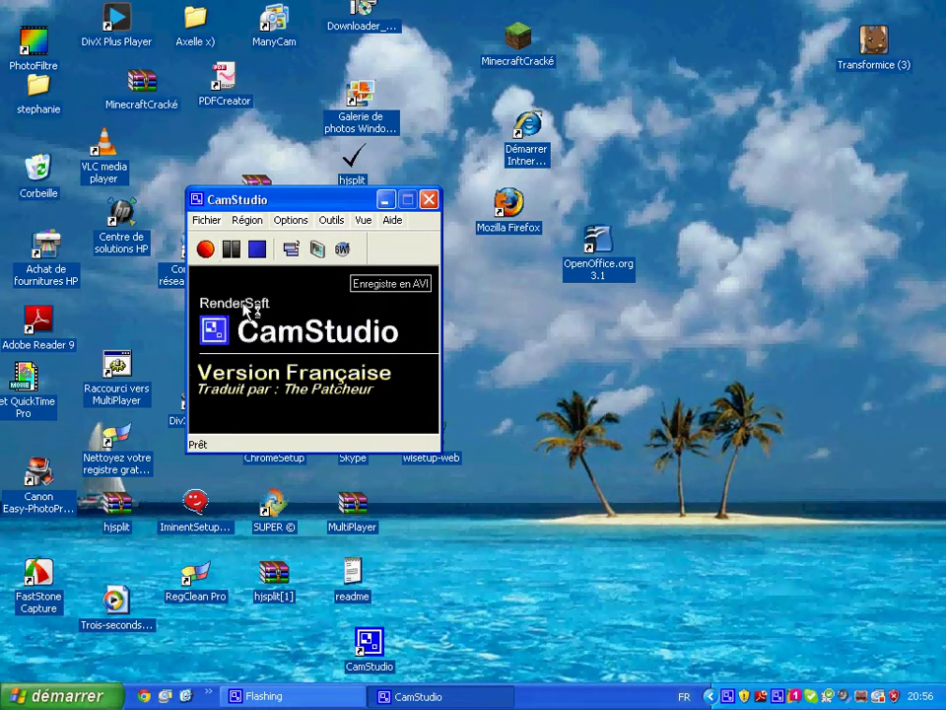
Start a screen recording from the CamStudio recorder window
{"action": "left_click", "coordinate": [207, 249]}
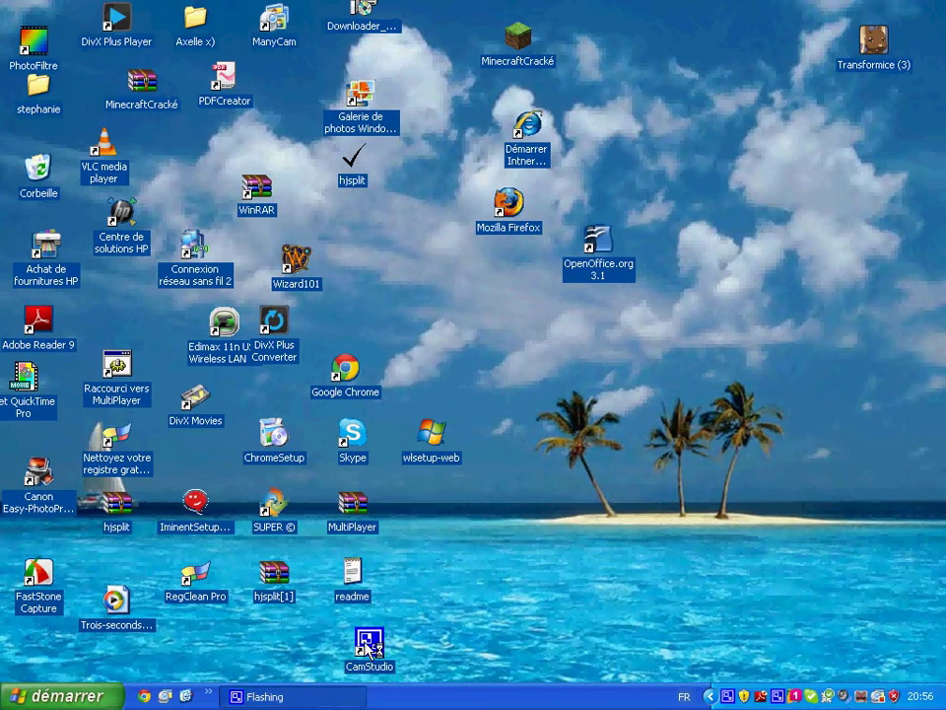
Reopen CamStudio from its desktop shortcut, dismissing the keyboard shortcut notes, and close the recorder window
{"action": "double_click", "coordinate": [371, 643]}
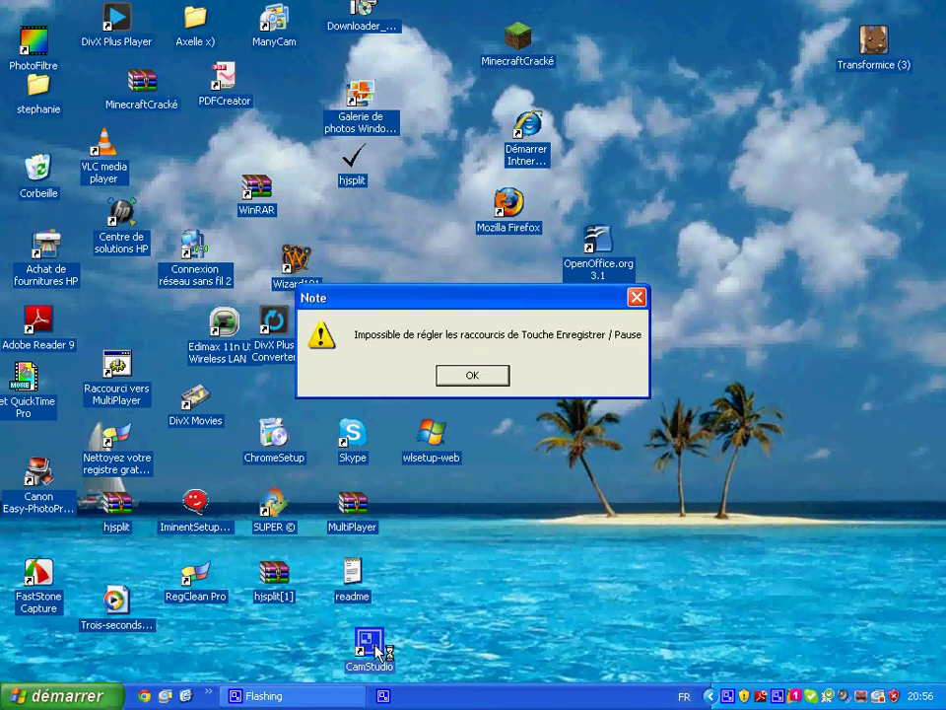
{"action": "left_click", "coordinate": [482, 381]}
{"action": "left_click", "coordinate": [482, 381]}
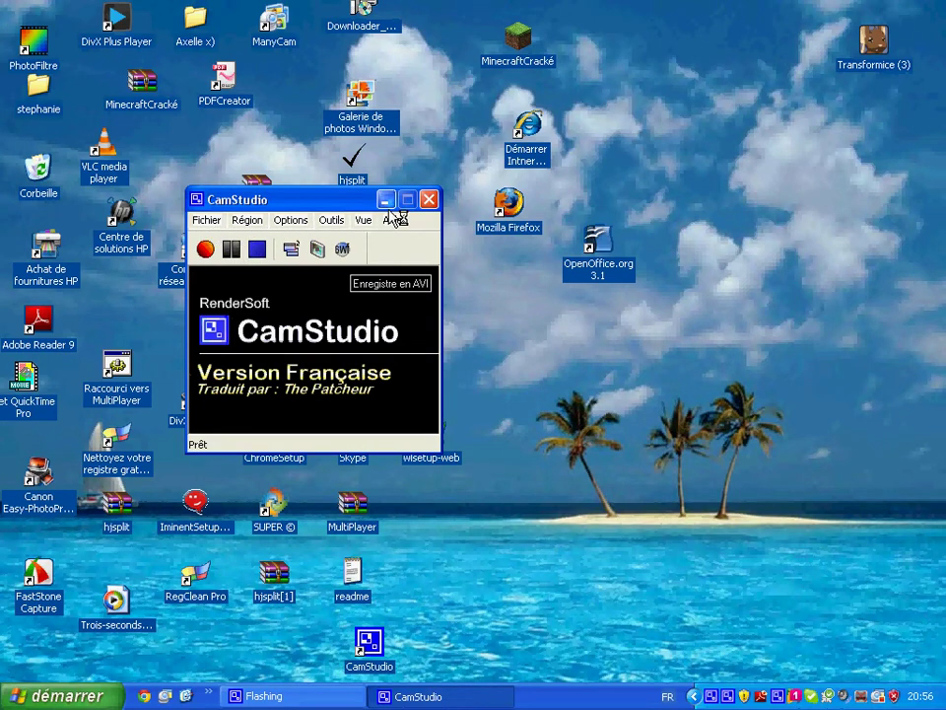
{"action": "left_click", "coordinate": [436, 200]}
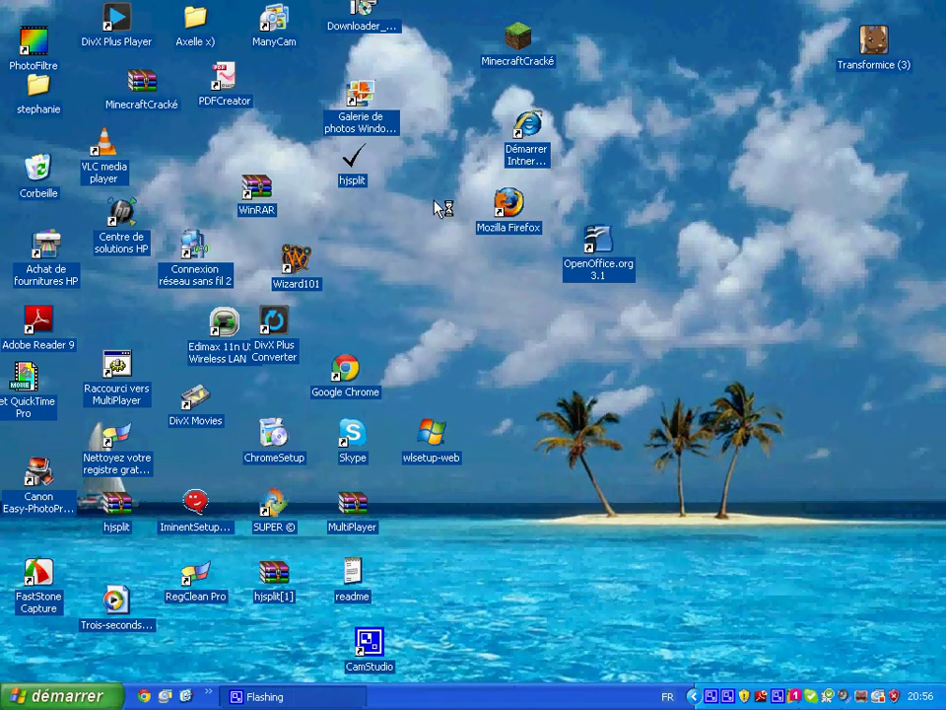